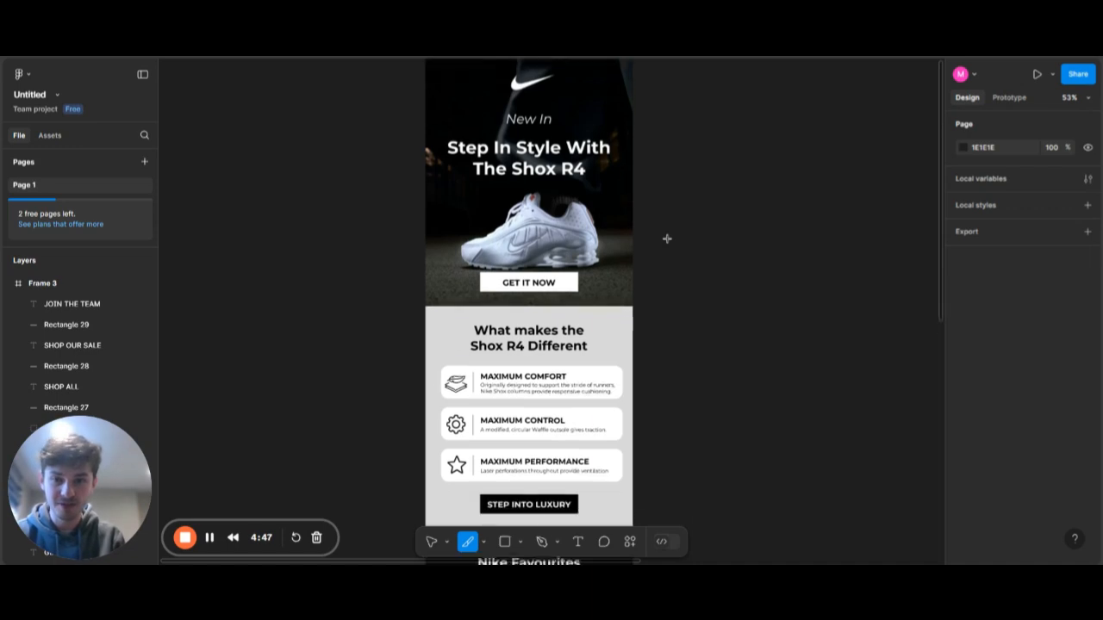
Step: Draw a 600 × 720 slice with the Slice tool over the hero section with the white shoe
scroll(667, 239, up, 3)
scroll(667, 239, up, 1)
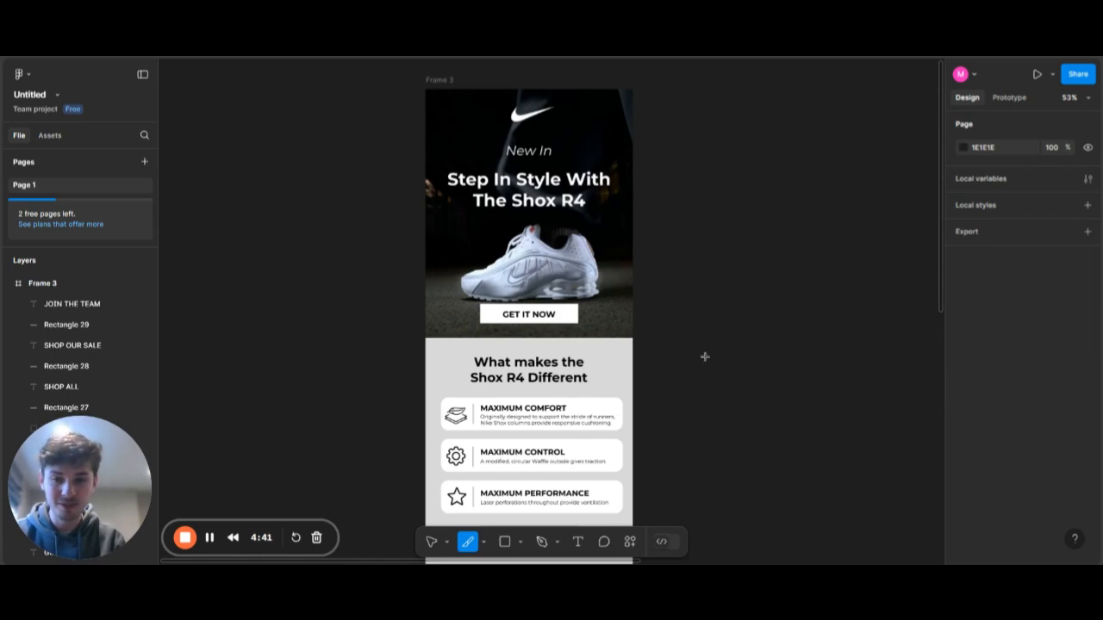
click(484, 541)
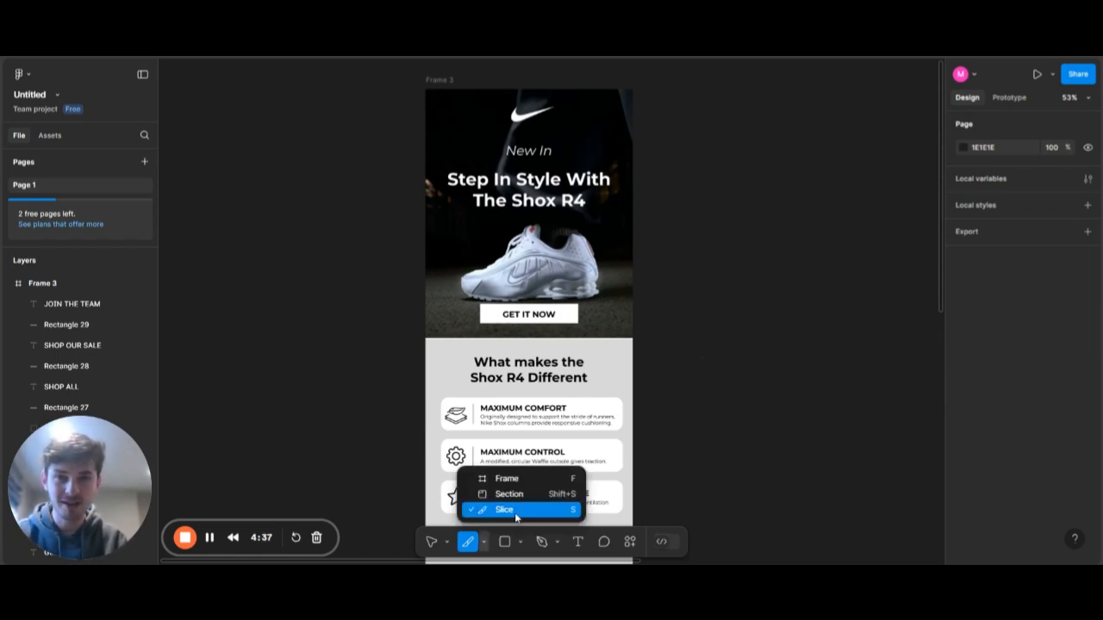
click(514, 510)
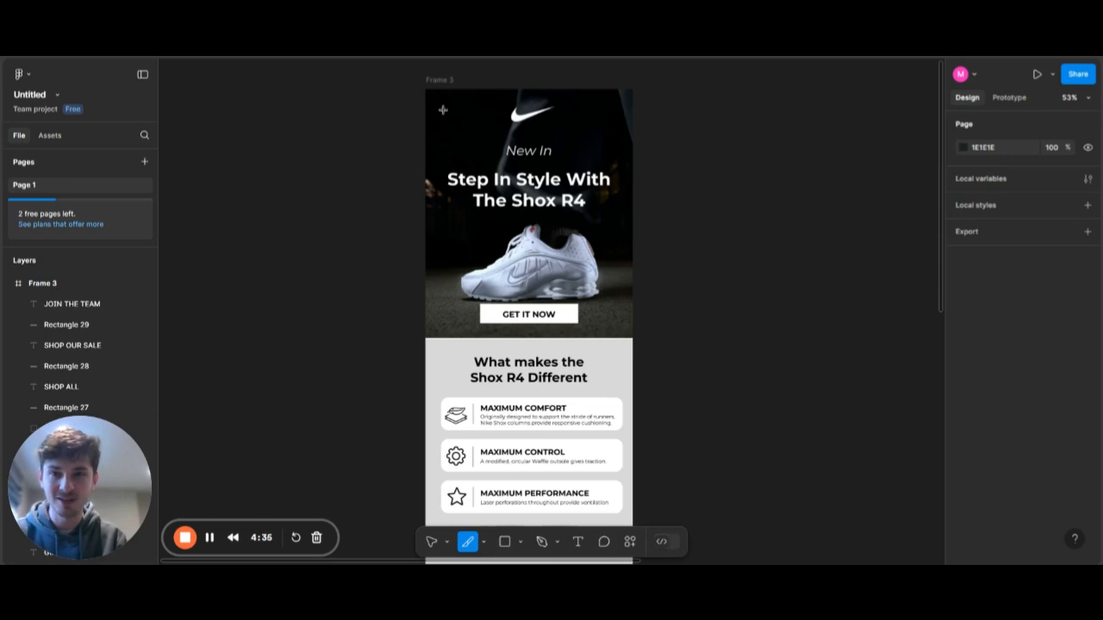
drag(426, 89, 633, 338)
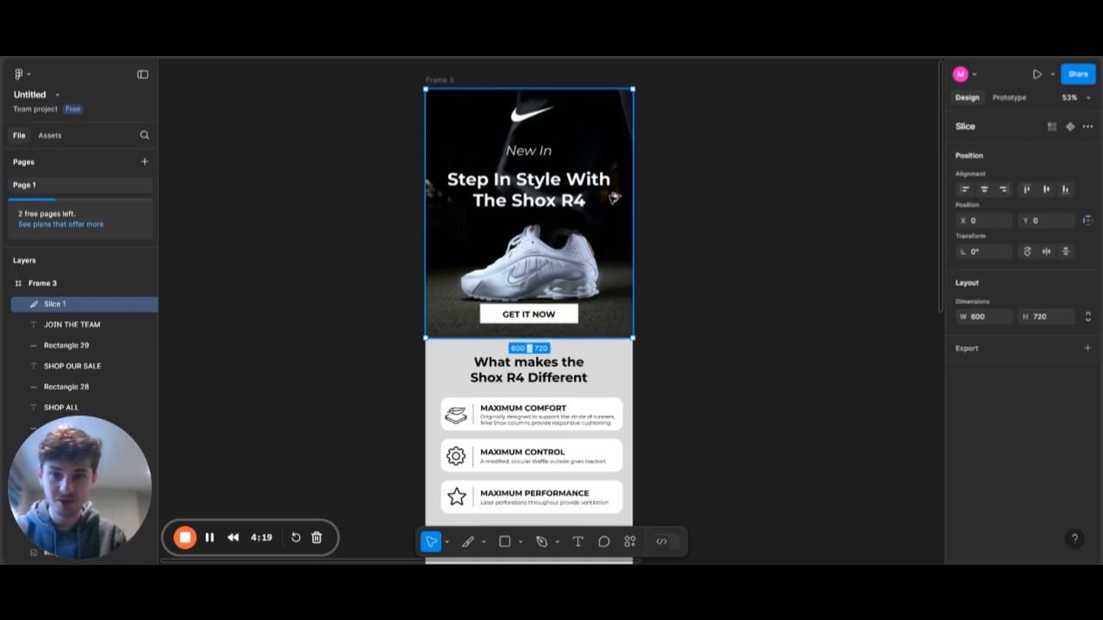
Step: Duplicate the hero slice onto the "What makes the Shox R4 Different" section, align it left in the frame and shorten it to 654 high
drag(602, 304, 606, 448)
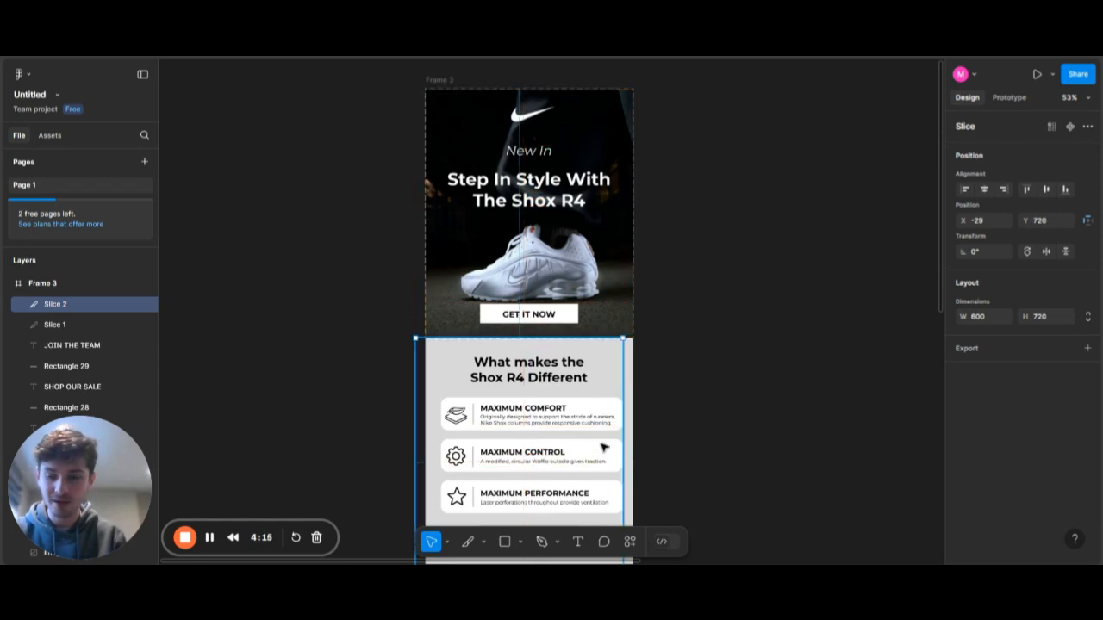
scroll(603, 448, down, 3)
key(alt+a)
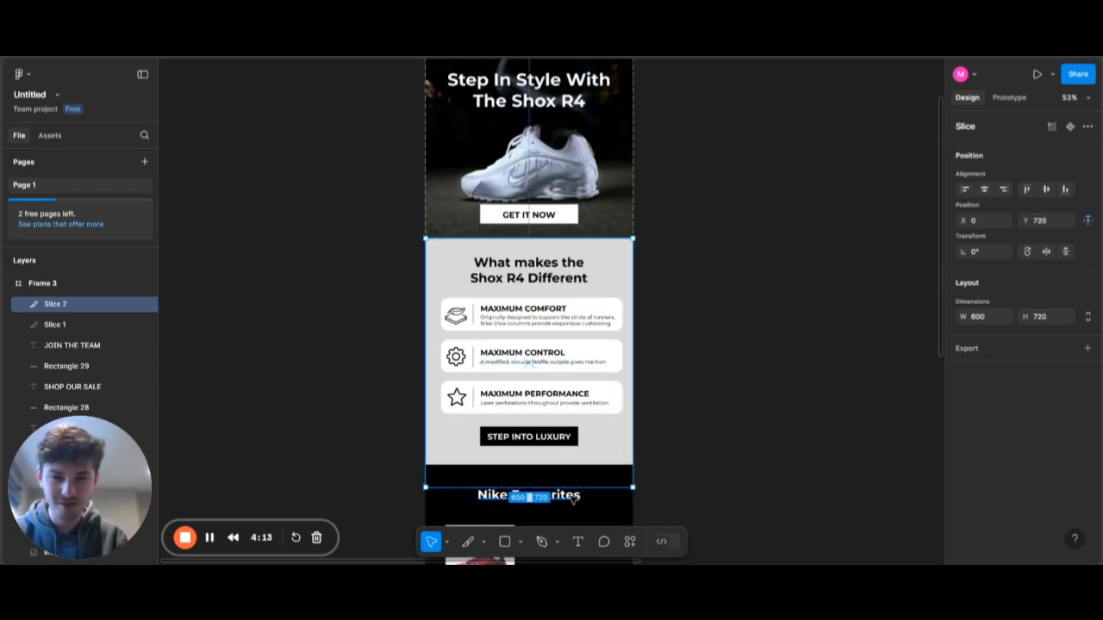
drag(573, 488, 573, 467)
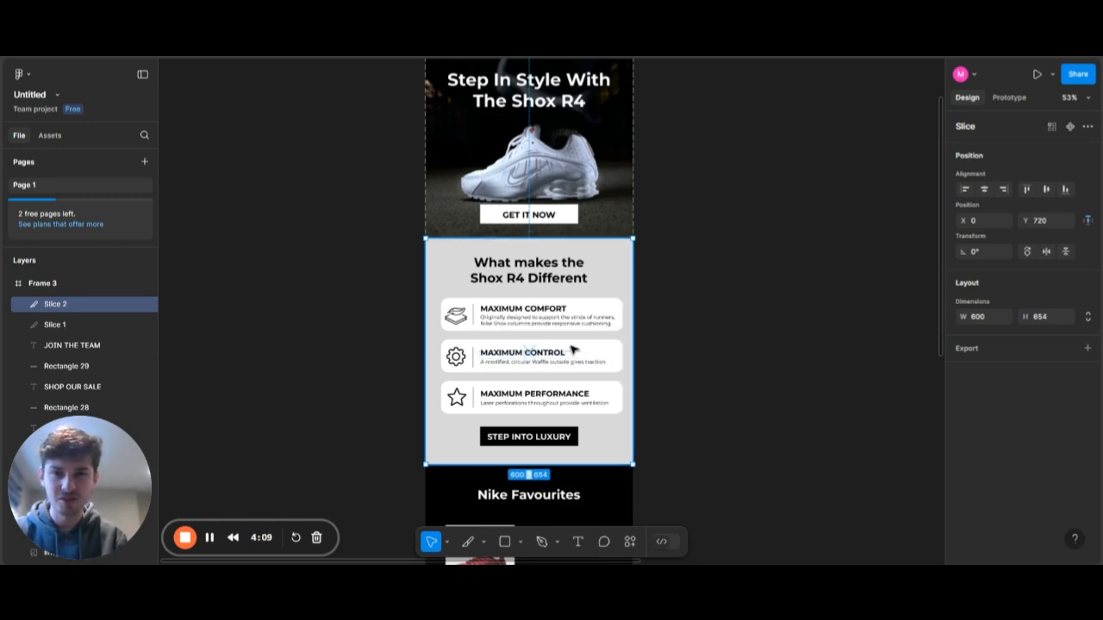
Step: Duplicate the slice onto the Nike Favourites heading and Air Max Plus row, reducing its height to 417
scroll(573, 350, down, 3)
drag(573, 293, 578, 364)
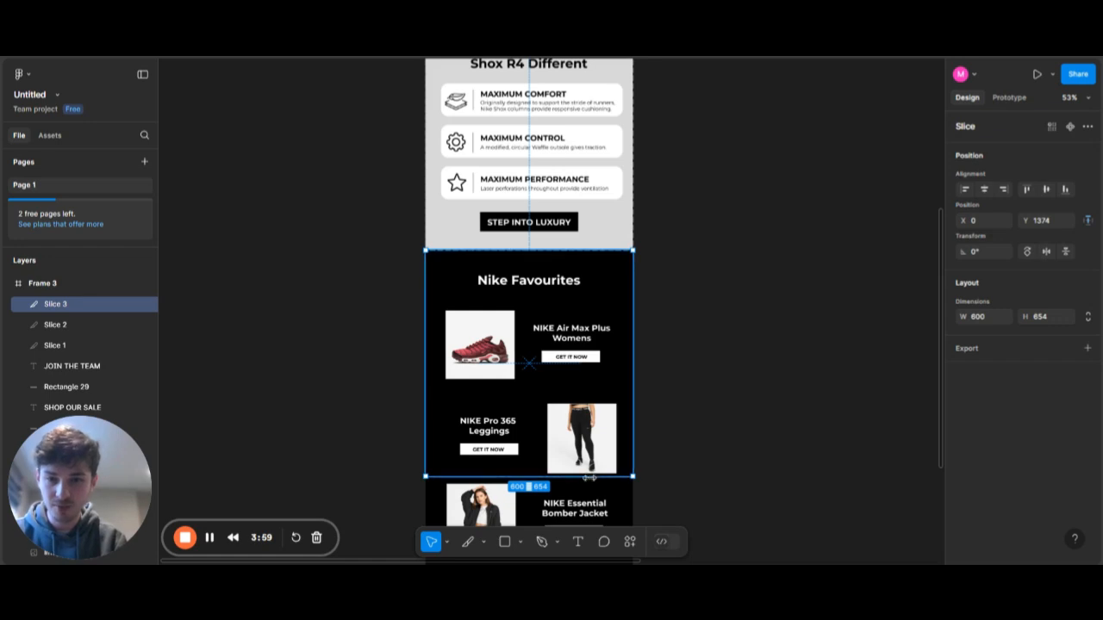
drag(588, 479, 589, 394)
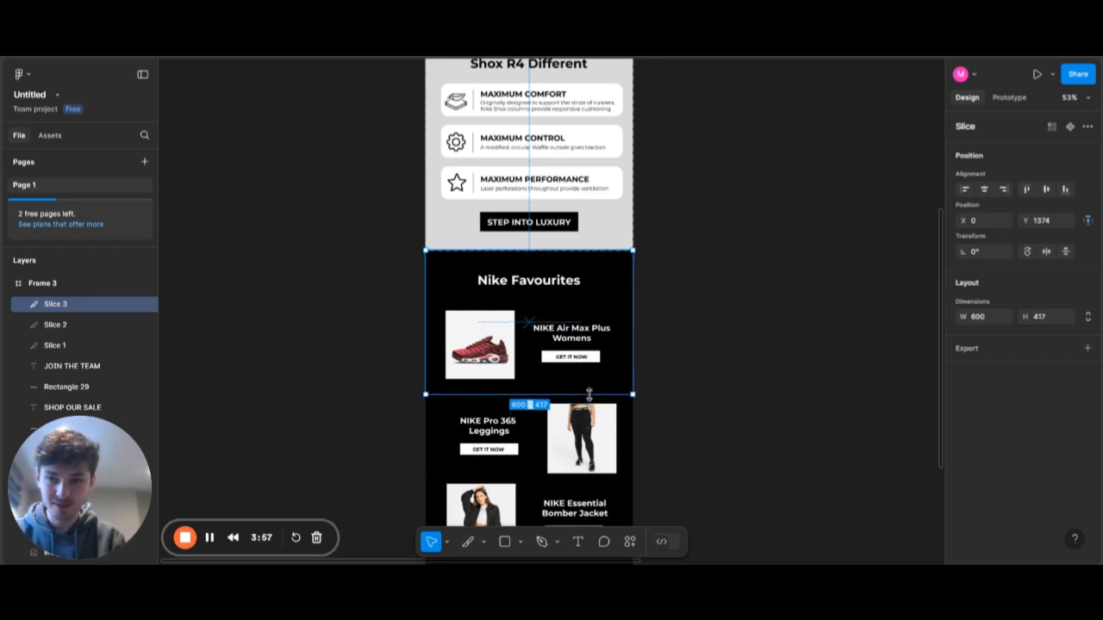
Step: Duplicate the slice for the Pro 365 Leggings row and the Essential Bomber Jacket row, each 600 × 240
drag(586, 326, 586, 415)
scroll(586, 414, down, 1)
drag(574, 328, 574, 356)
Step: Duplicate the slice over the large GET IT NOW button below the products and trim its height to 163
scroll(574, 356, down, 3)
drag(566, 282, 570, 447)
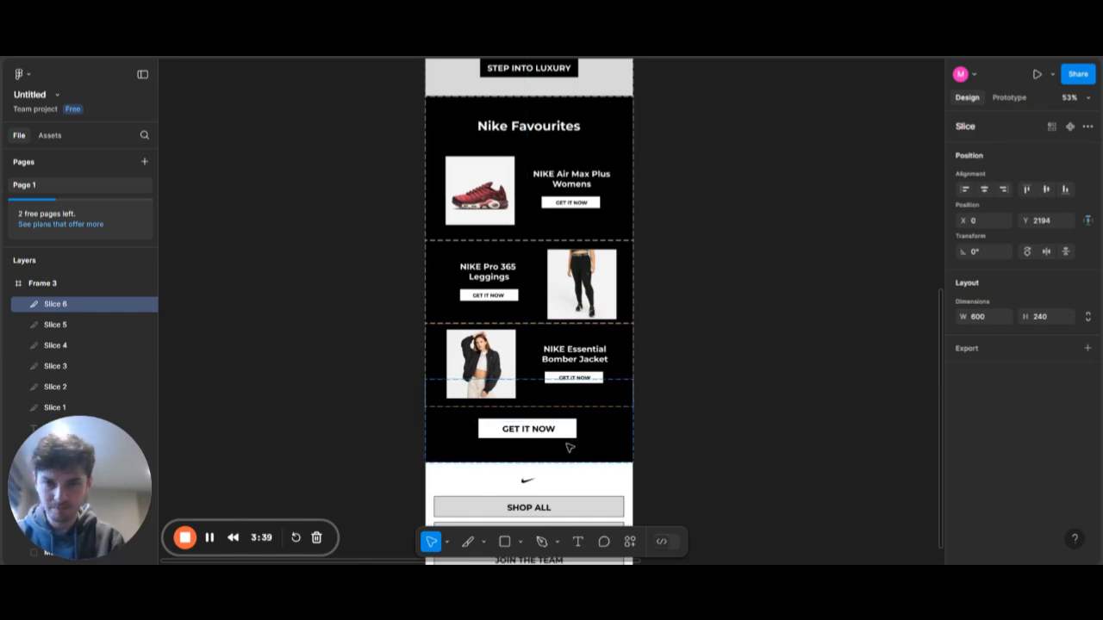
drag(519, 379, 557, 406)
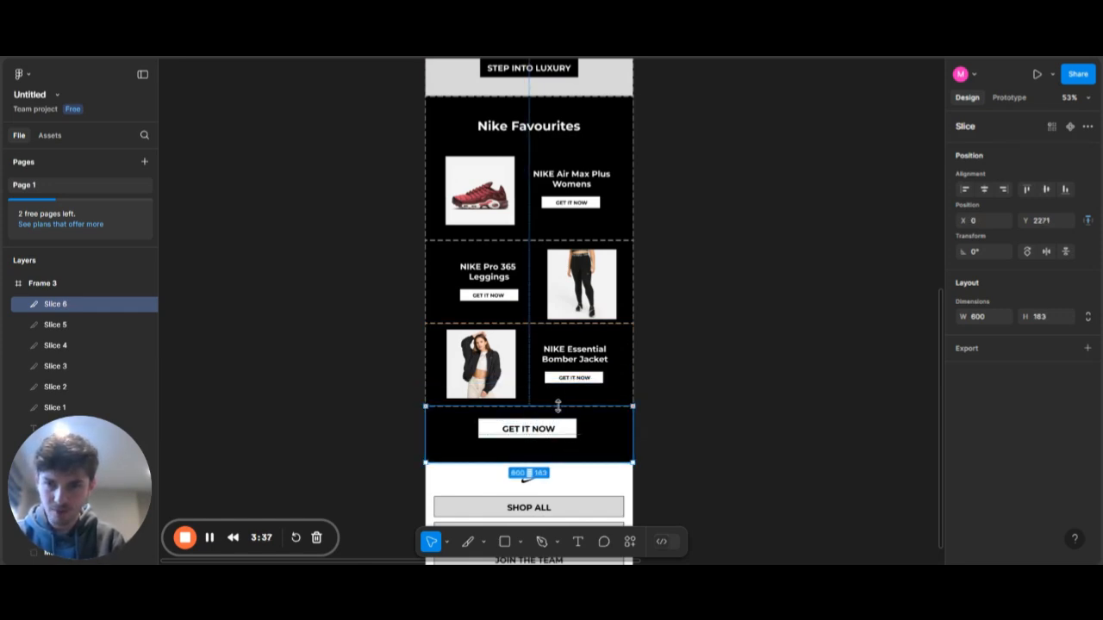
Step: Add separate slices over SHOP ALL, SHOP OUR SALE and JOIN THE TEAM, making the last one 600 × 110
scroll(557, 406, down, 3)
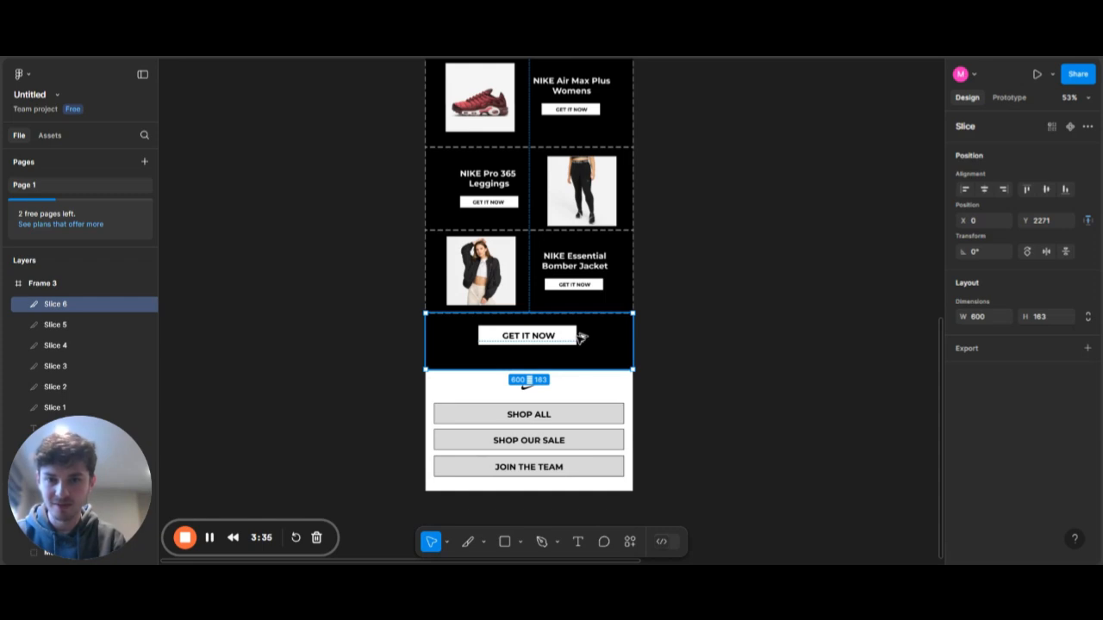
drag(572, 376, 578, 395)
drag(578, 395, 561, 462)
scroll(566, 369, down, 2)
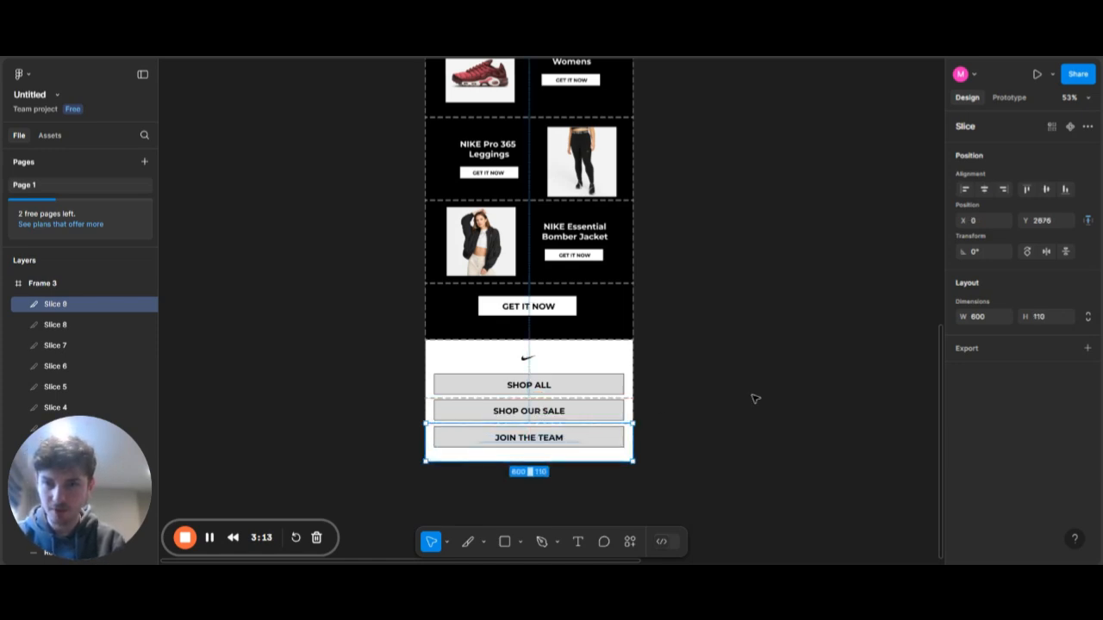
scroll(754, 399, up, 3)
scroll(755, 398, up, 7)
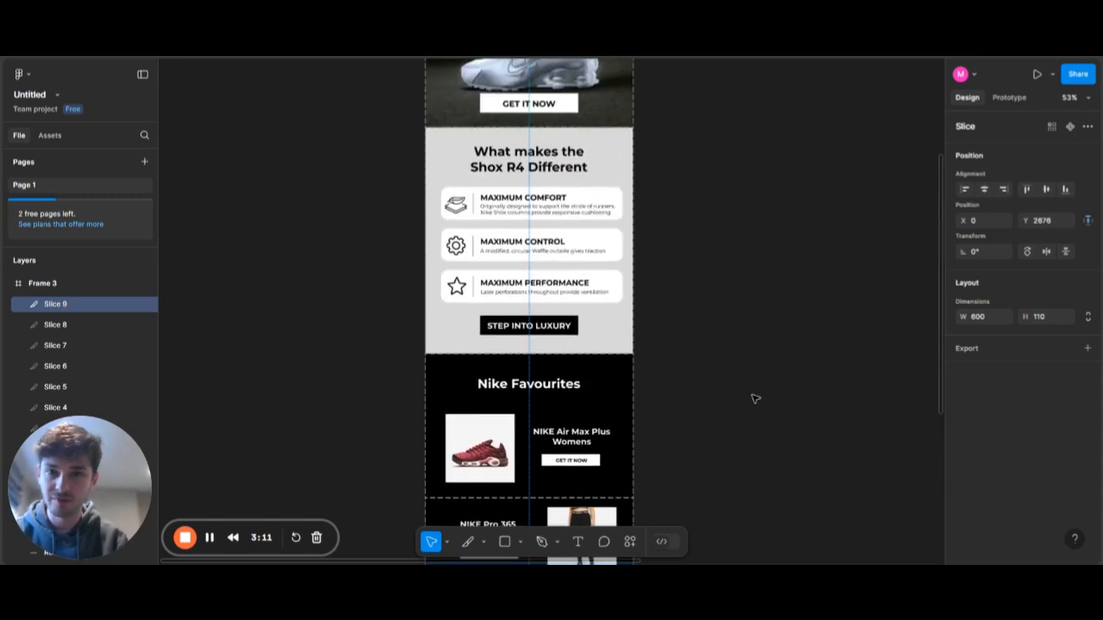
scroll(755, 398, down, 2)
scroll(755, 398, down, 1)
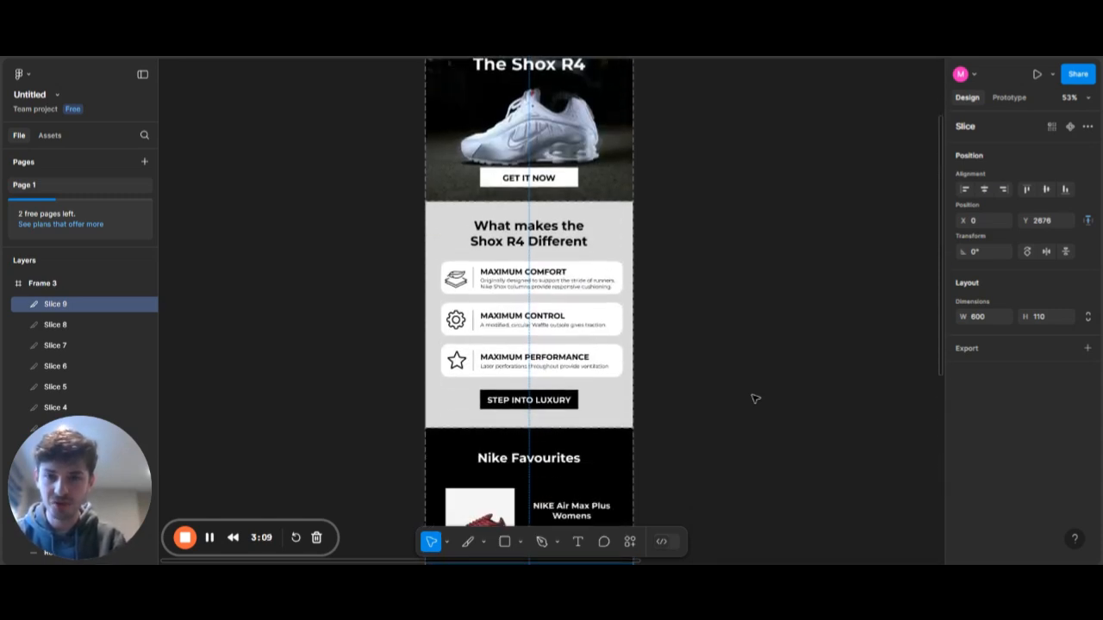
scroll(755, 398, down, 5)
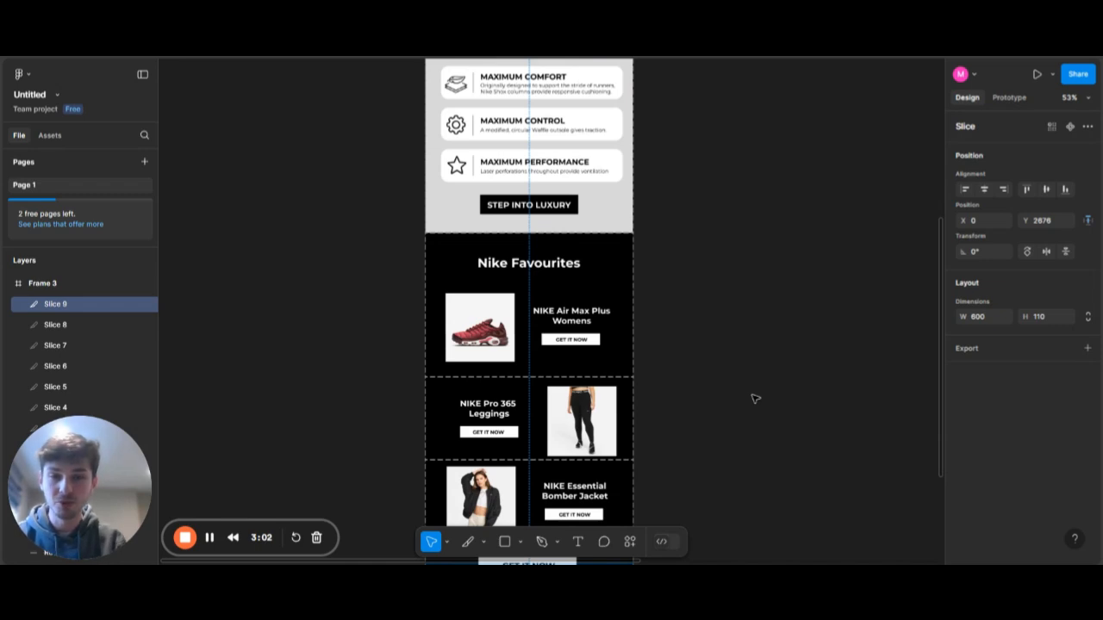
Step: Add an export setting of 4x JPEG to the JOIN THE TEAM slice
click(1086, 348)
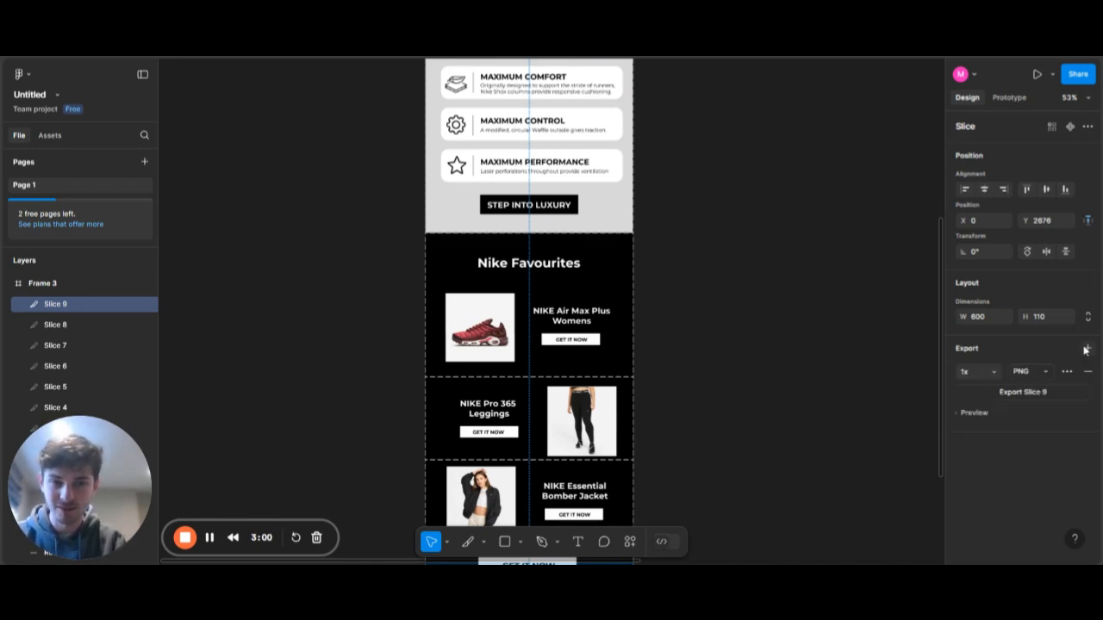
click(992, 378)
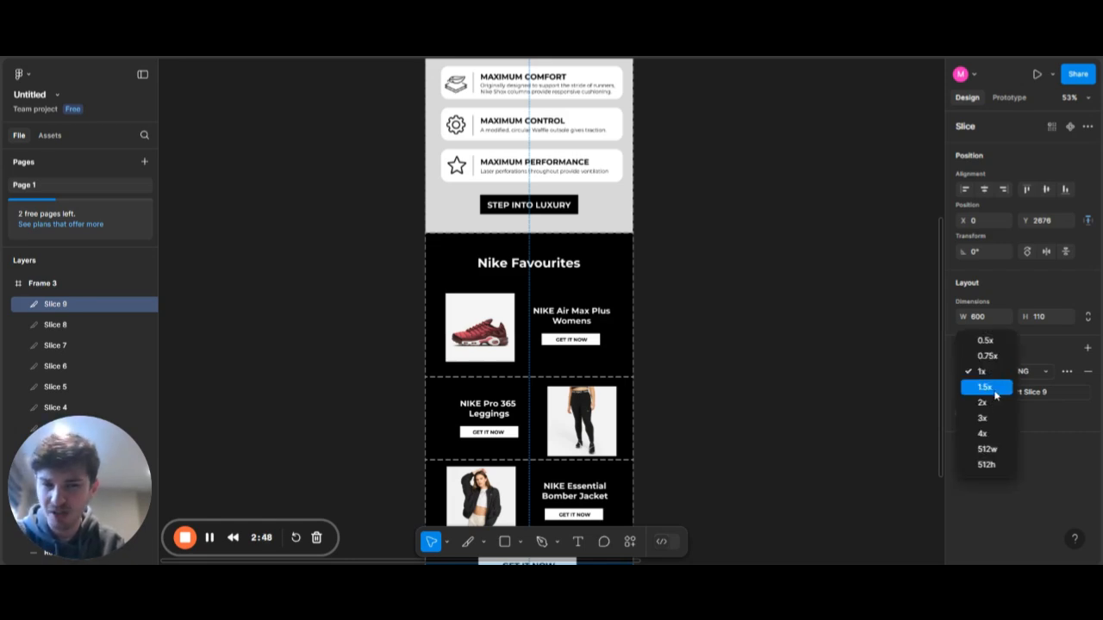
click(1003, 435)
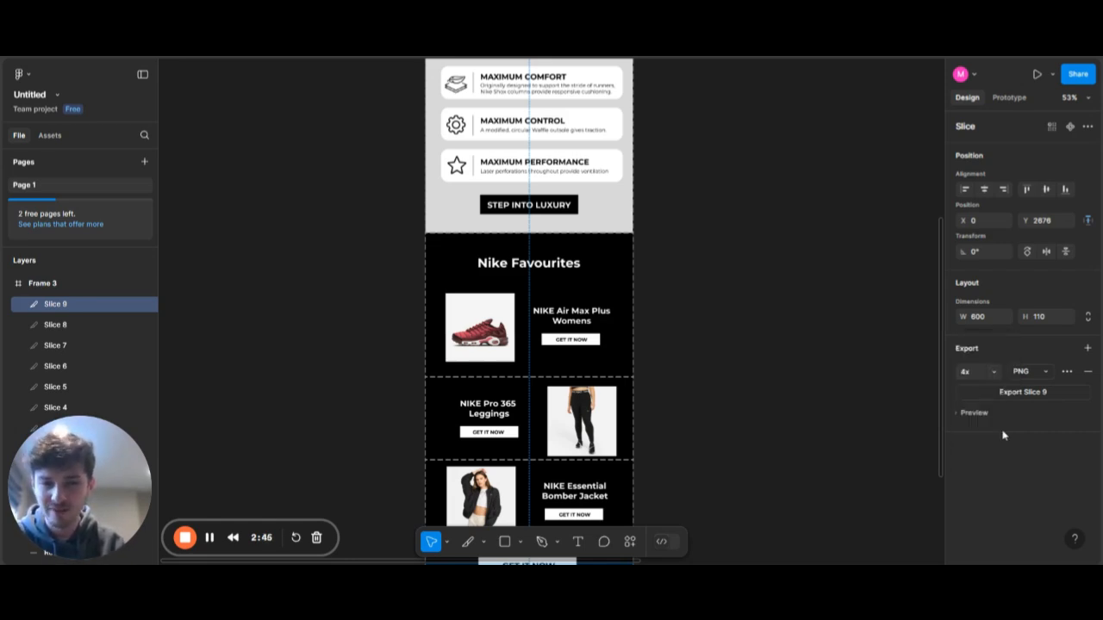
click(1043, 371)
click(1044, 387)
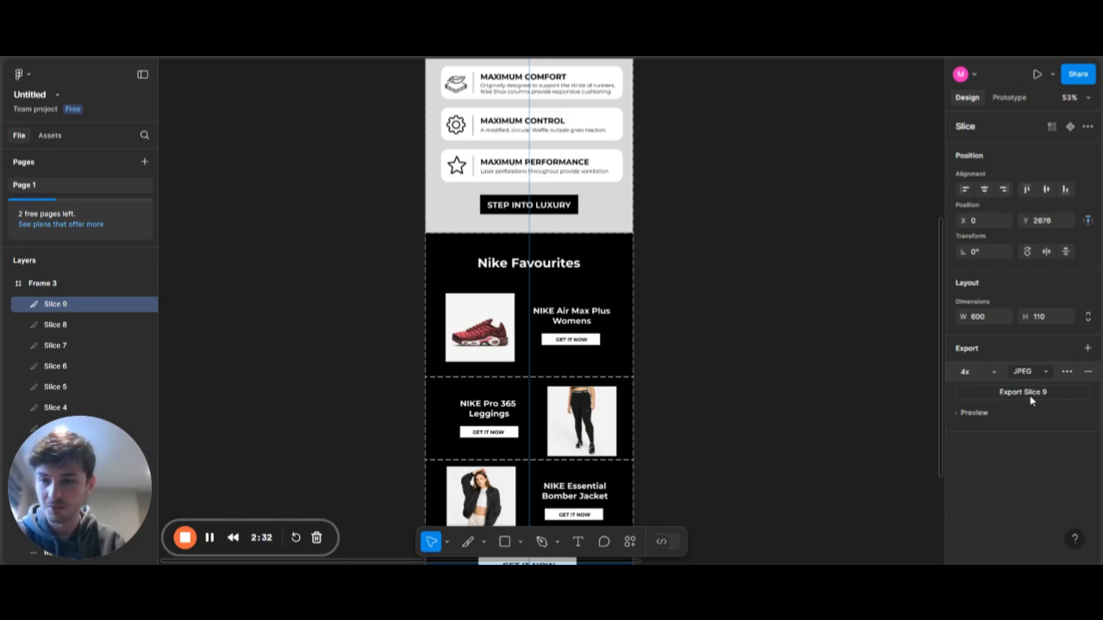
Step: Select all nine slices, replace their export settings with 4x JPEG and export them
scroll(20, 354, down, 2)
scroll(20, 353, down, 1)
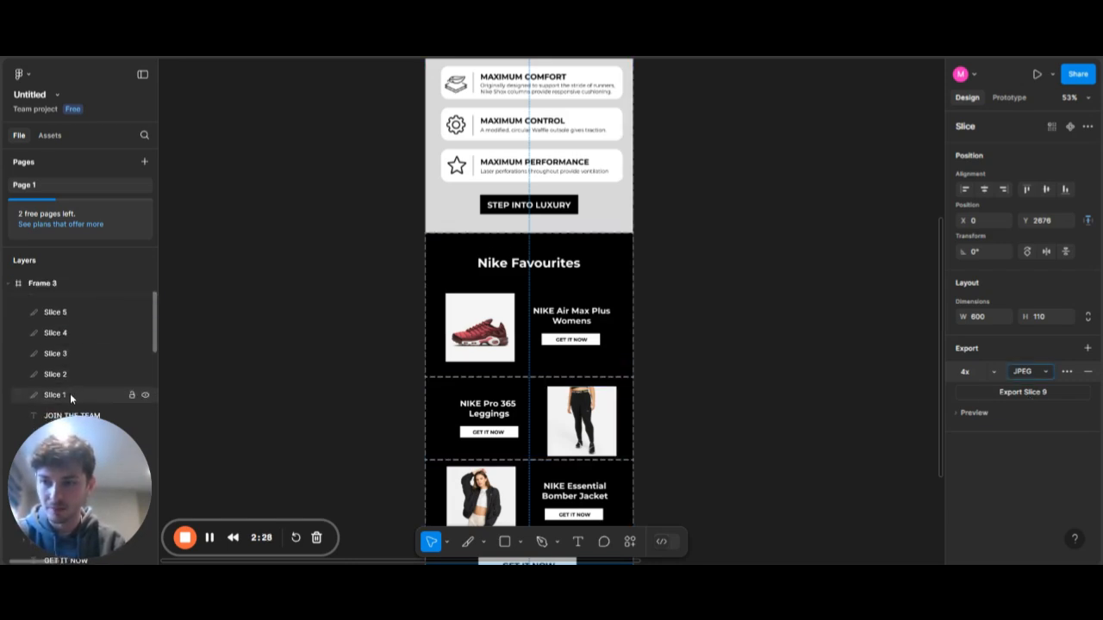
shift+click(70, 394)
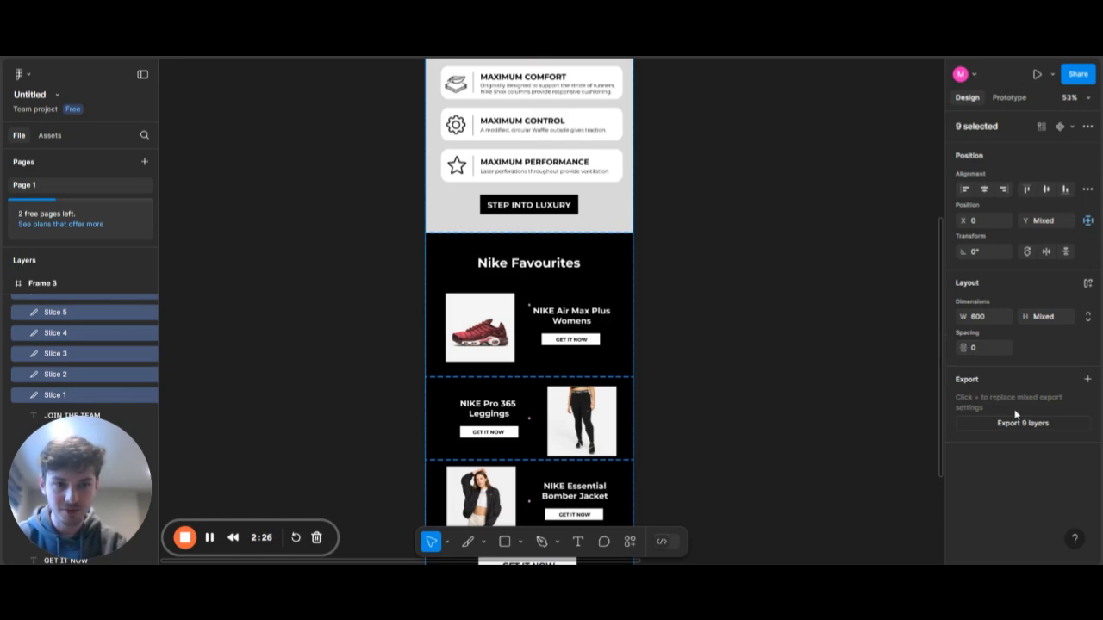
click(1087, 379)
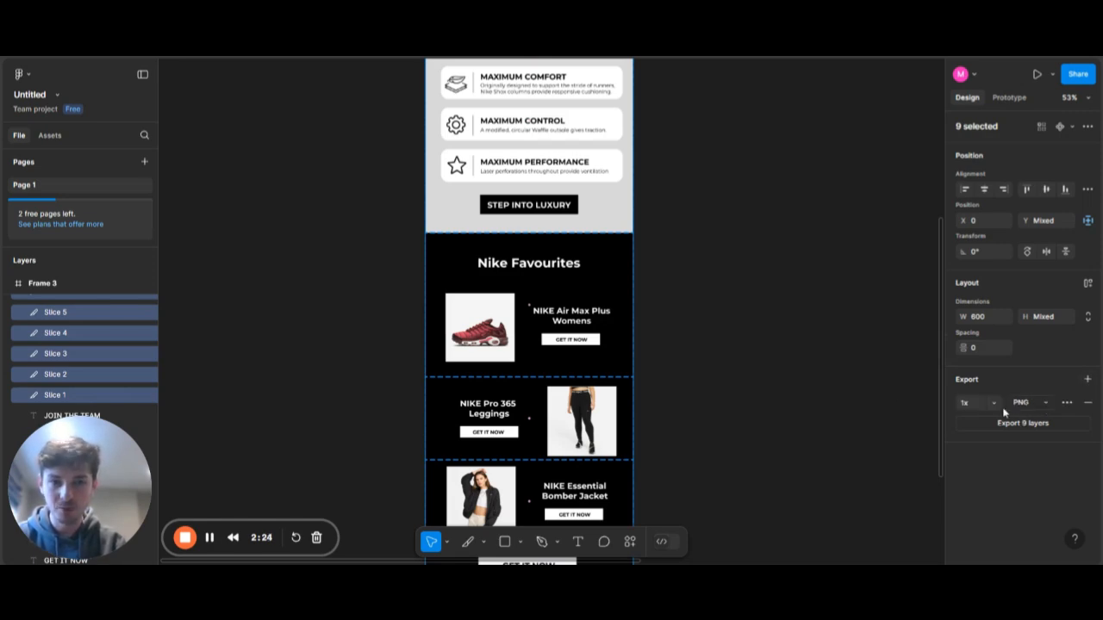
click(976, 403)
click(983, 466)
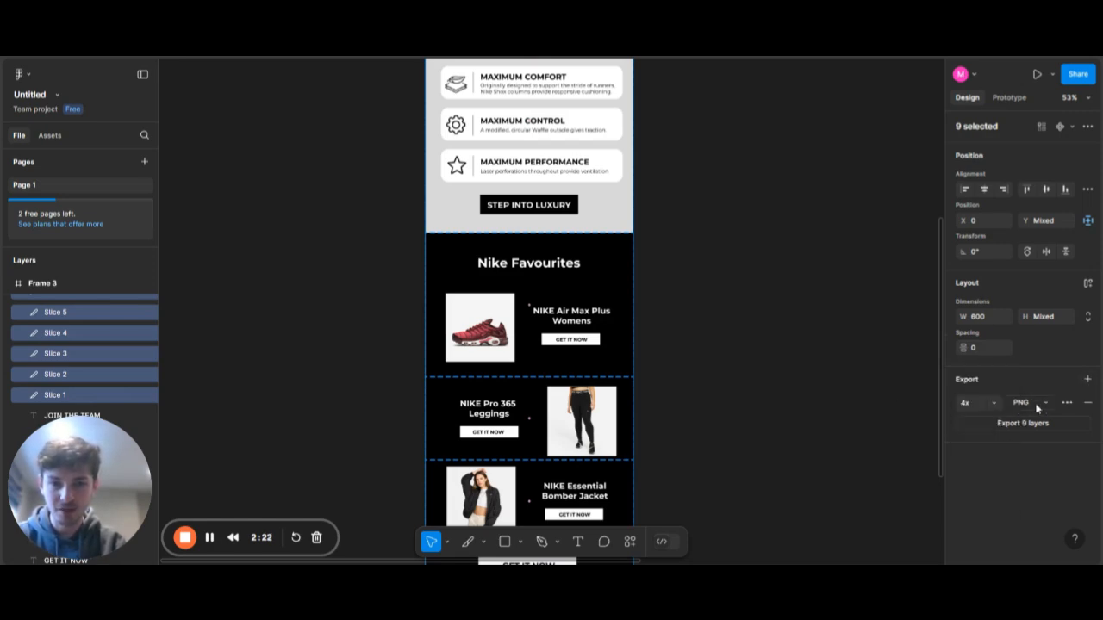
click(1034, 402)
click(1030, 418)
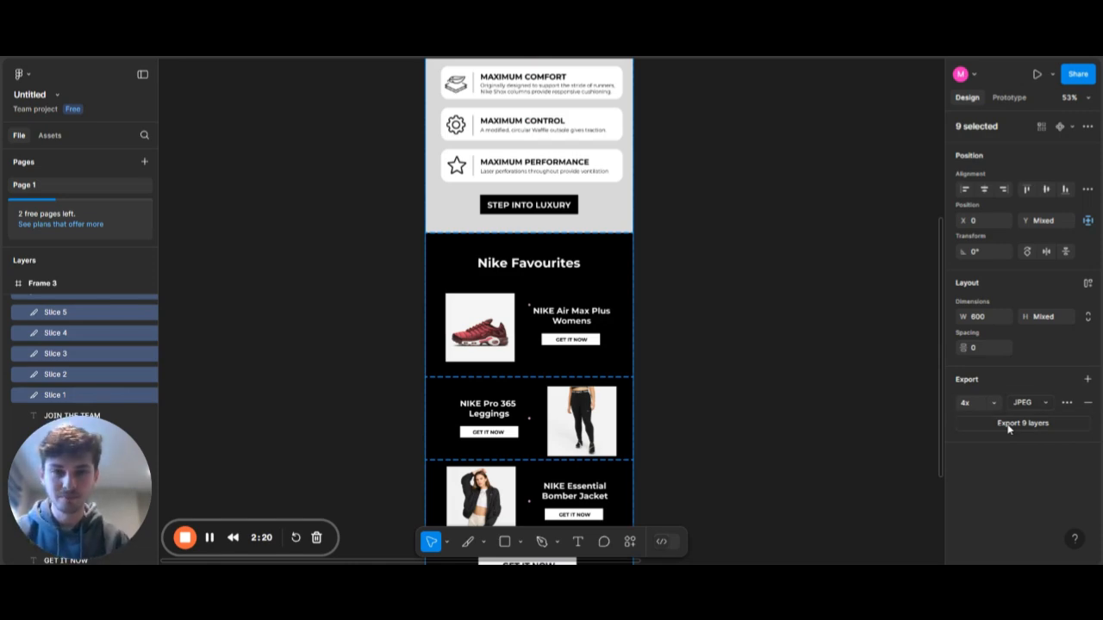
click(1010, 424)
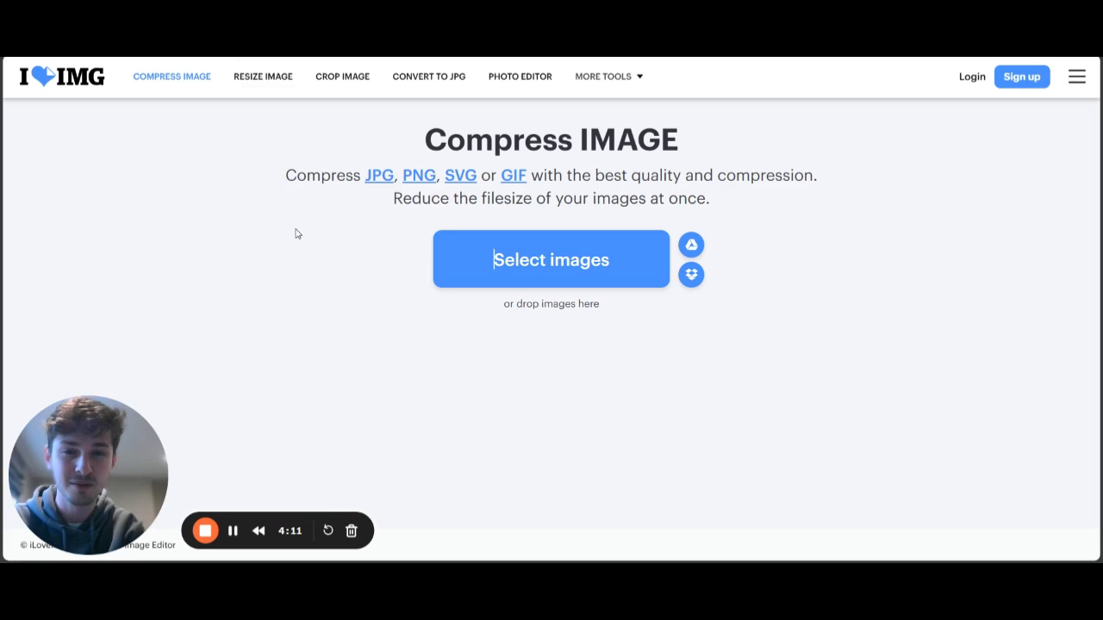
Step: Add all nine exported slice JPGs from their folder to iLoveIMG's Compress IMAGE tool and compress them
mouse_move(565, 560)
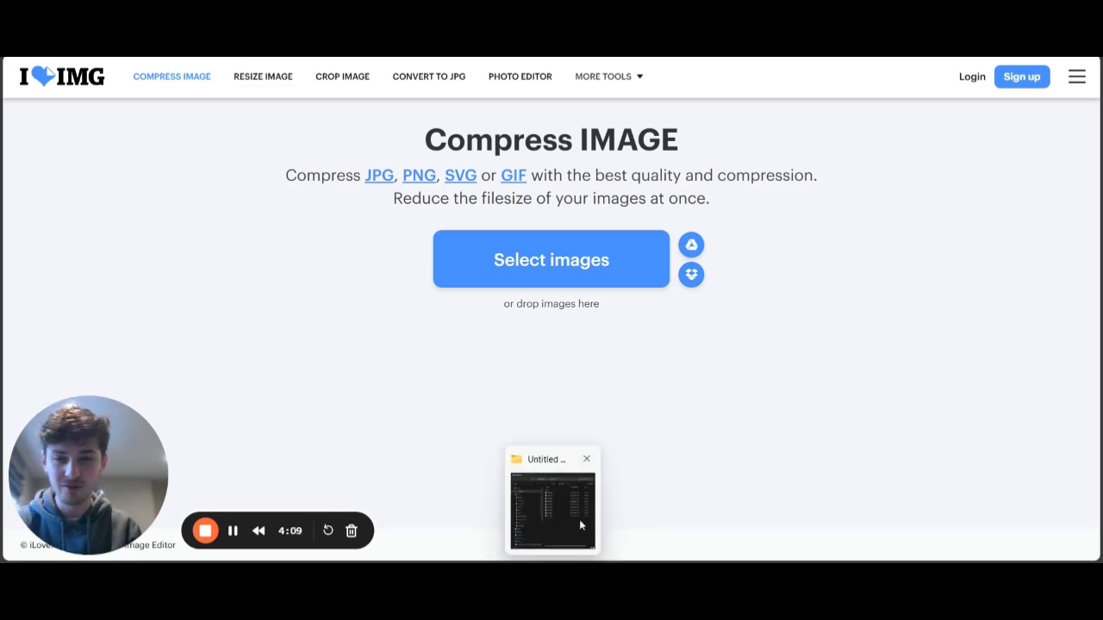
click(579, 520)
key(ctrl+a)
drag(656, 497, 602, 250)
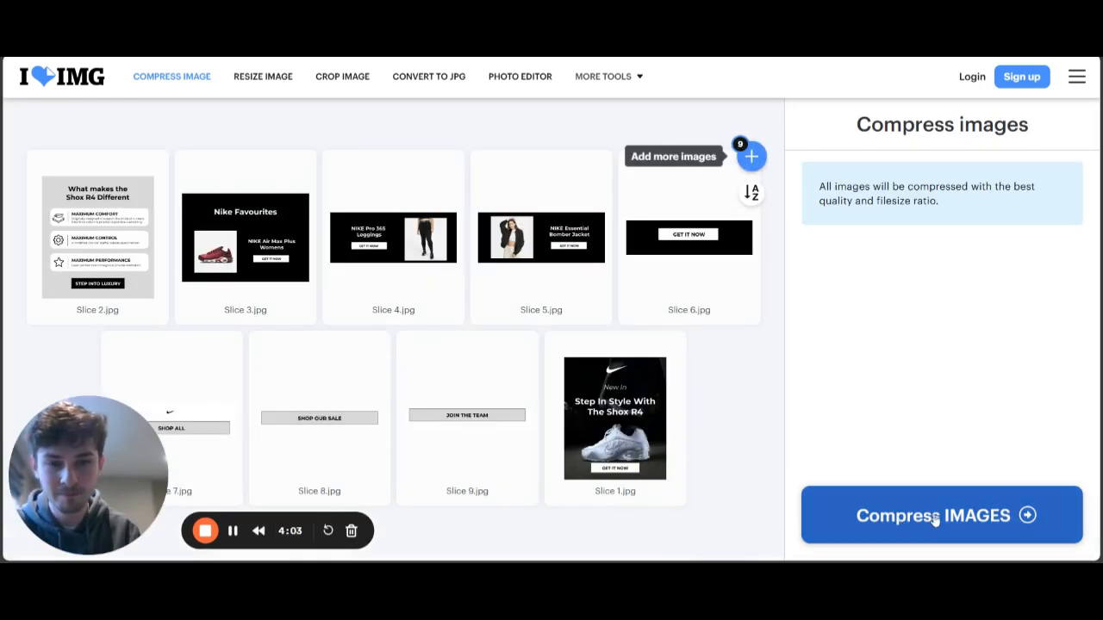
click(898, 519)
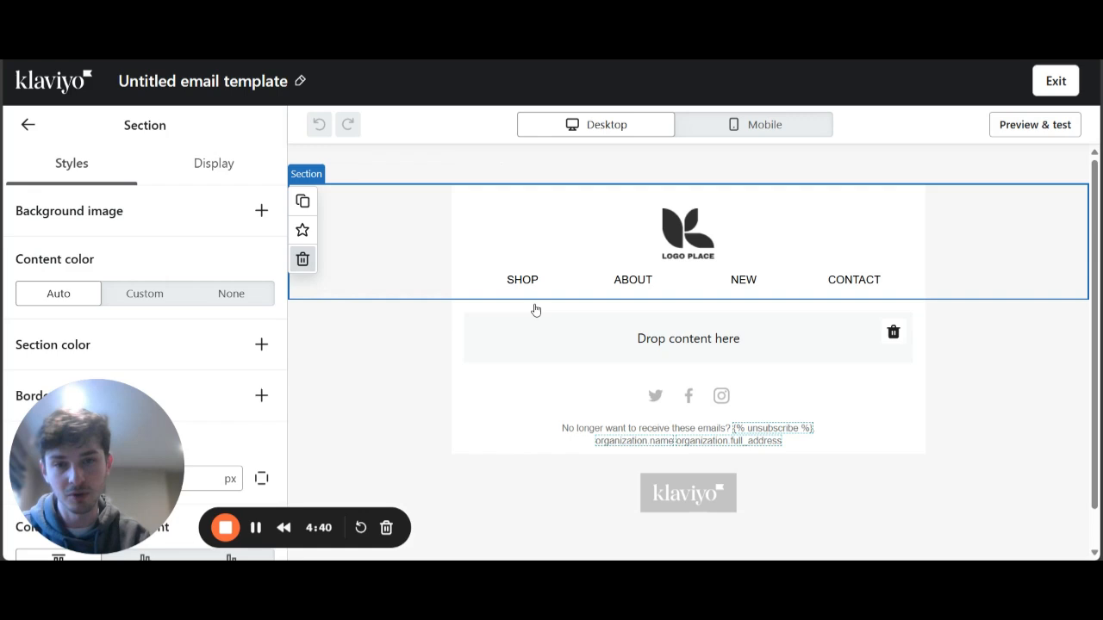
Step: In the Klaviyo email template, delete the header section with the logo and navigation links
key(Delete)
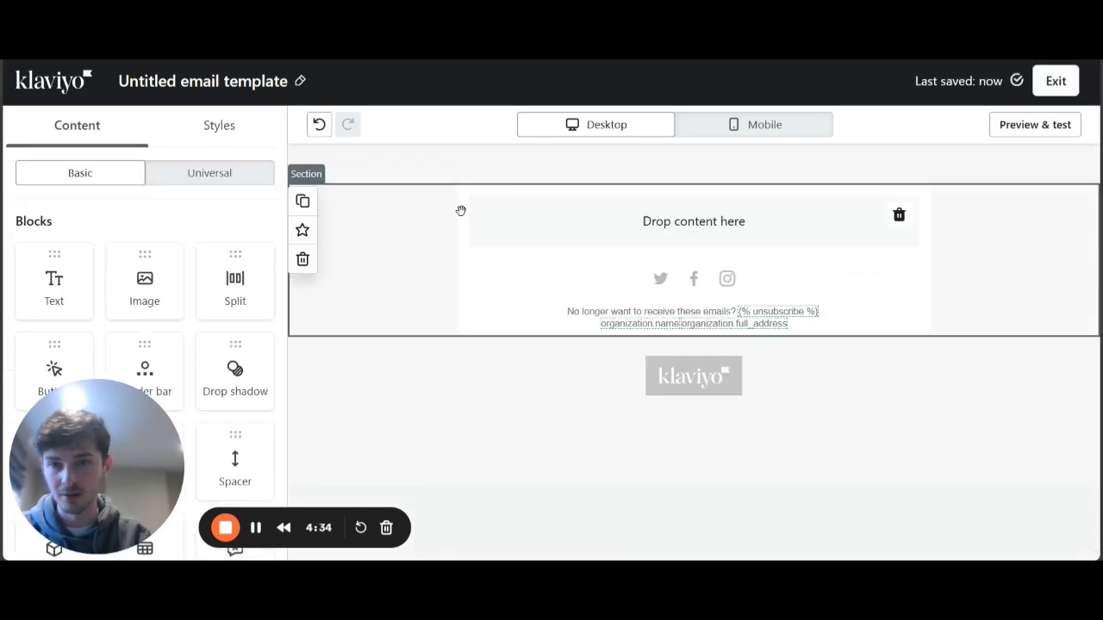
click(303, 258)
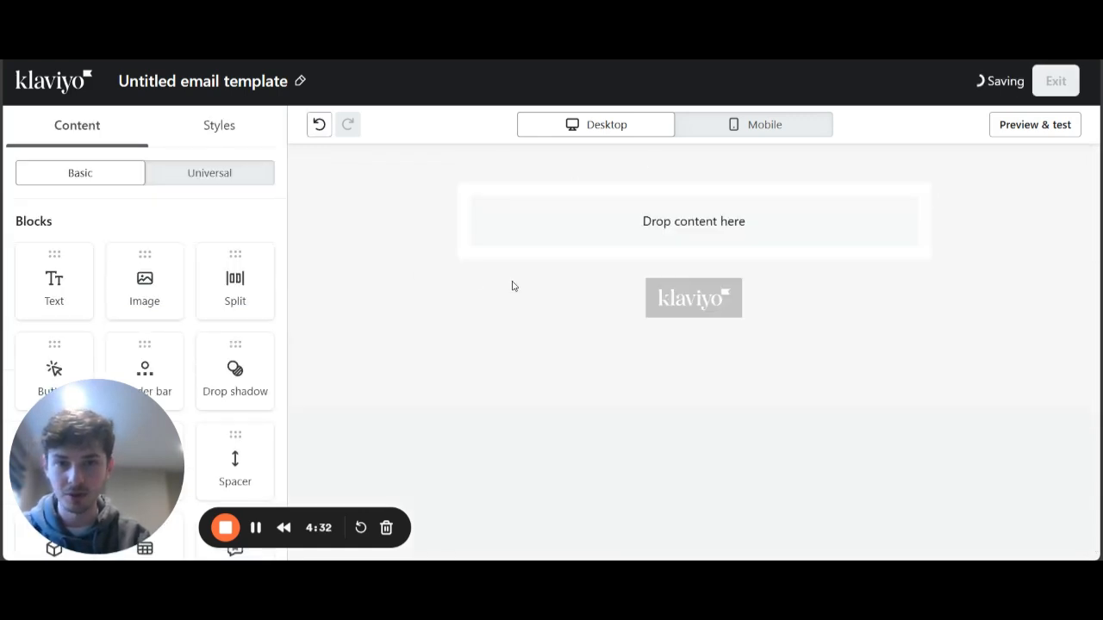
mouse_move(655, 212)
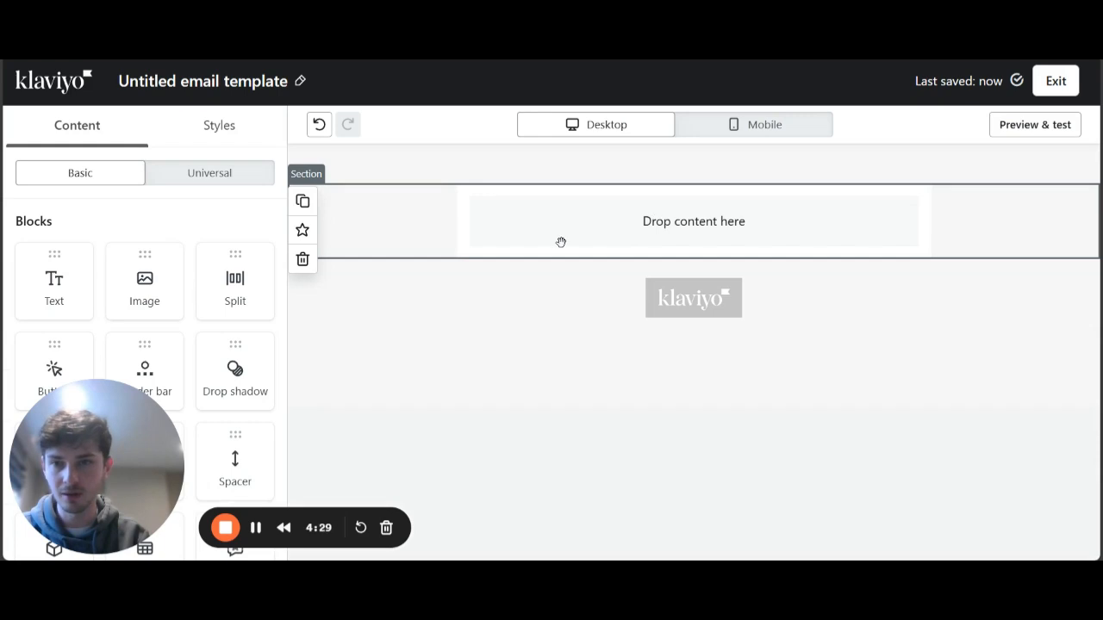
key(ctrl+z)
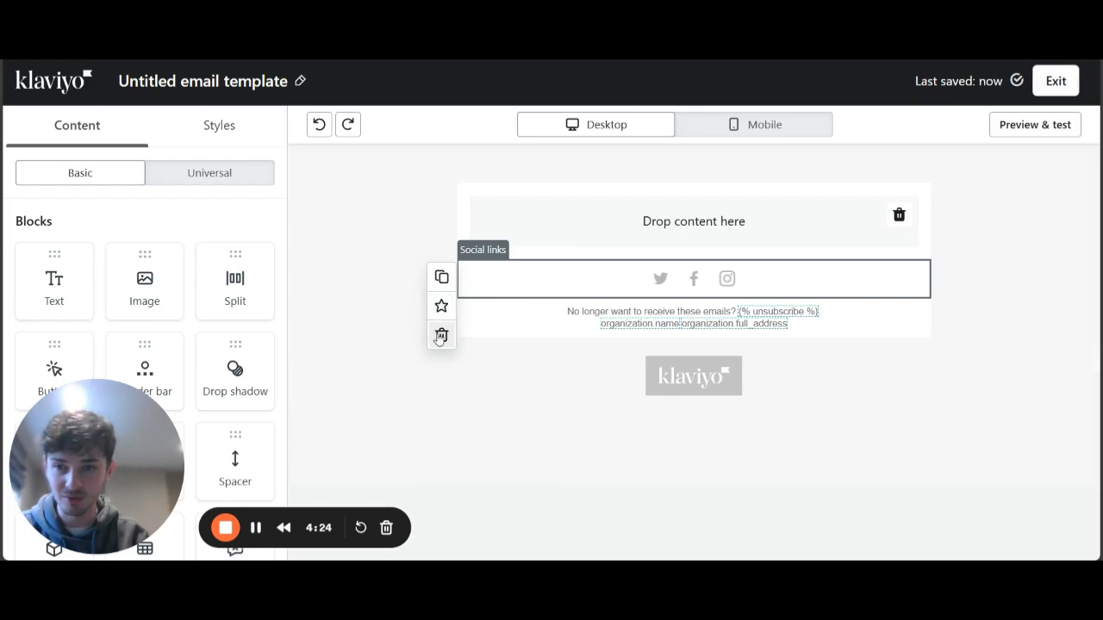
Step: Delete the social links block and the empty content placeholder, keeping the unsubscribe text
key(Delete)
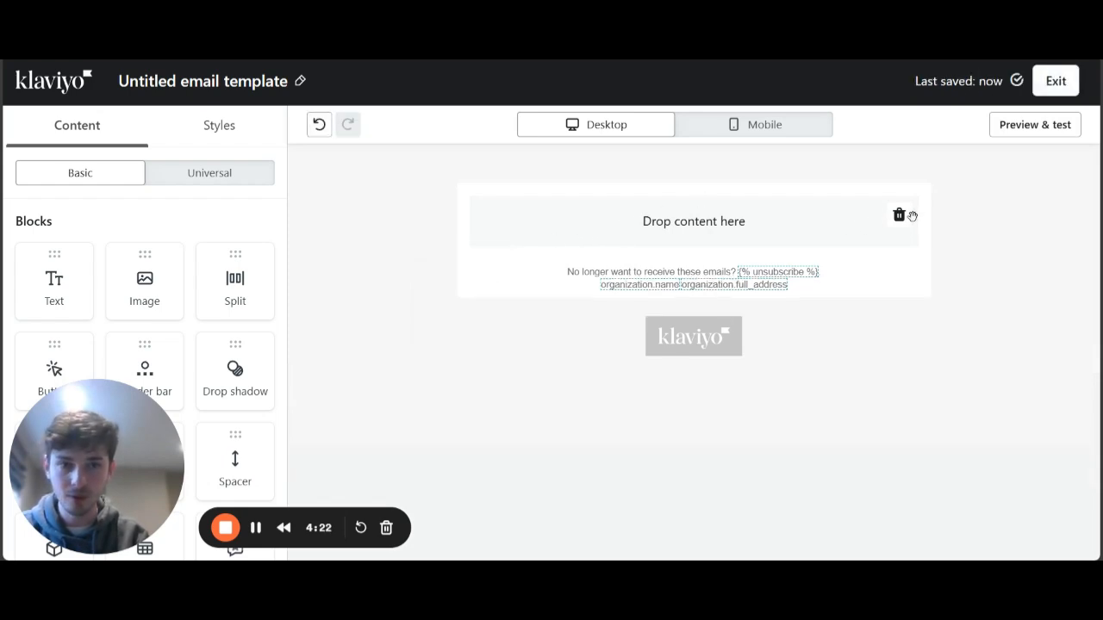
click(898, 215)
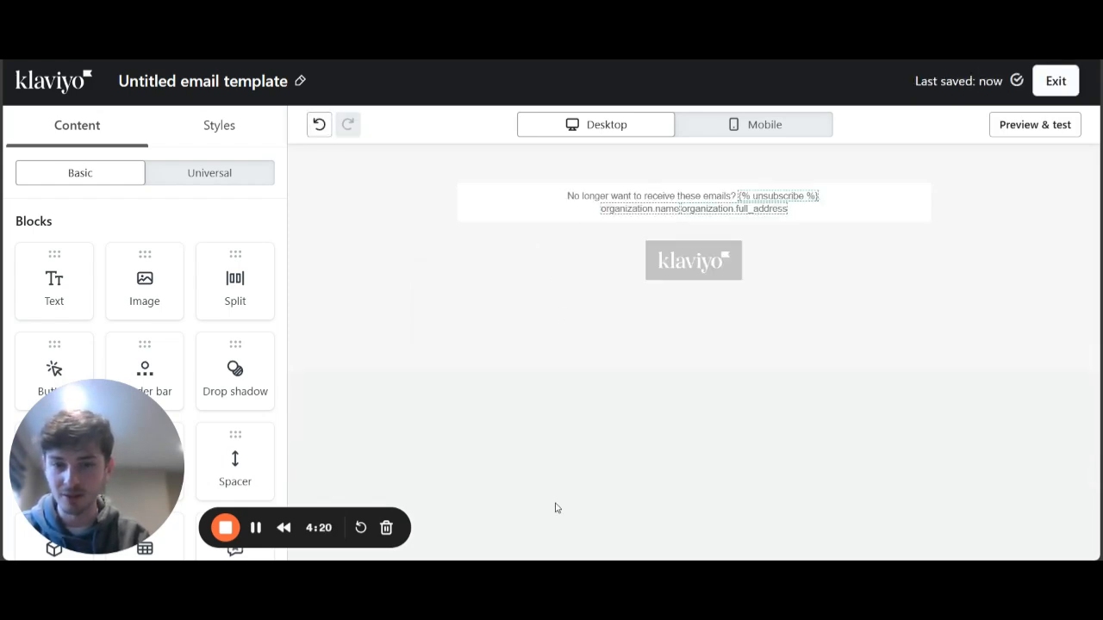
Step: Add all the compressed slice JPGs from the iloveimg-compressed folder to the email template above the unsubscribe text
mouse_move(553, 558)
click(545, 535)
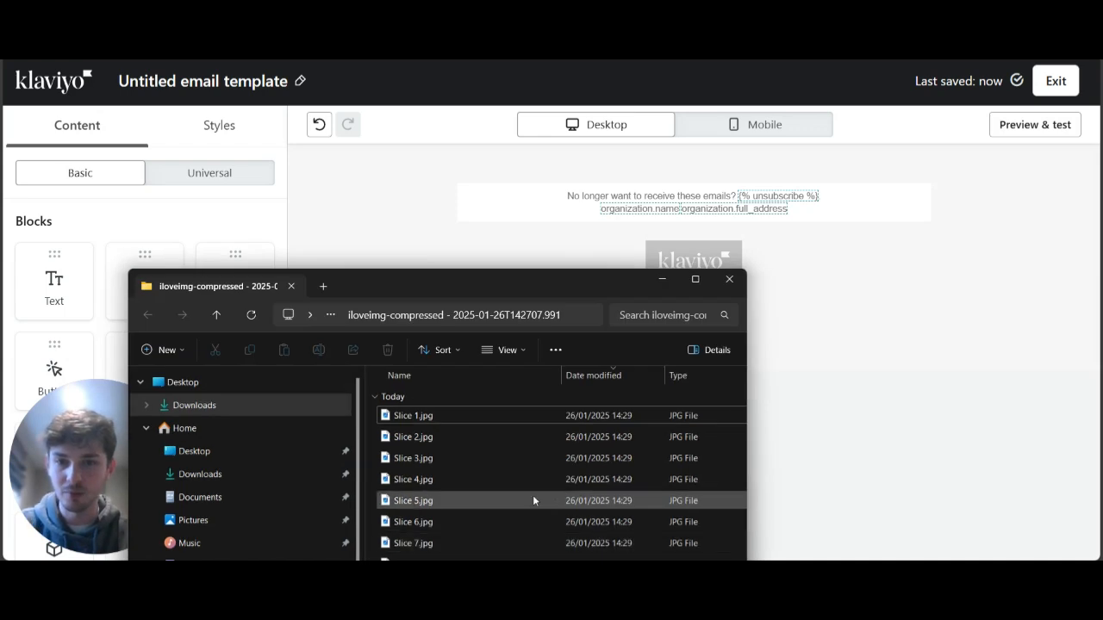
key(ctrl+a)
drag(456, 421, 747, 200)
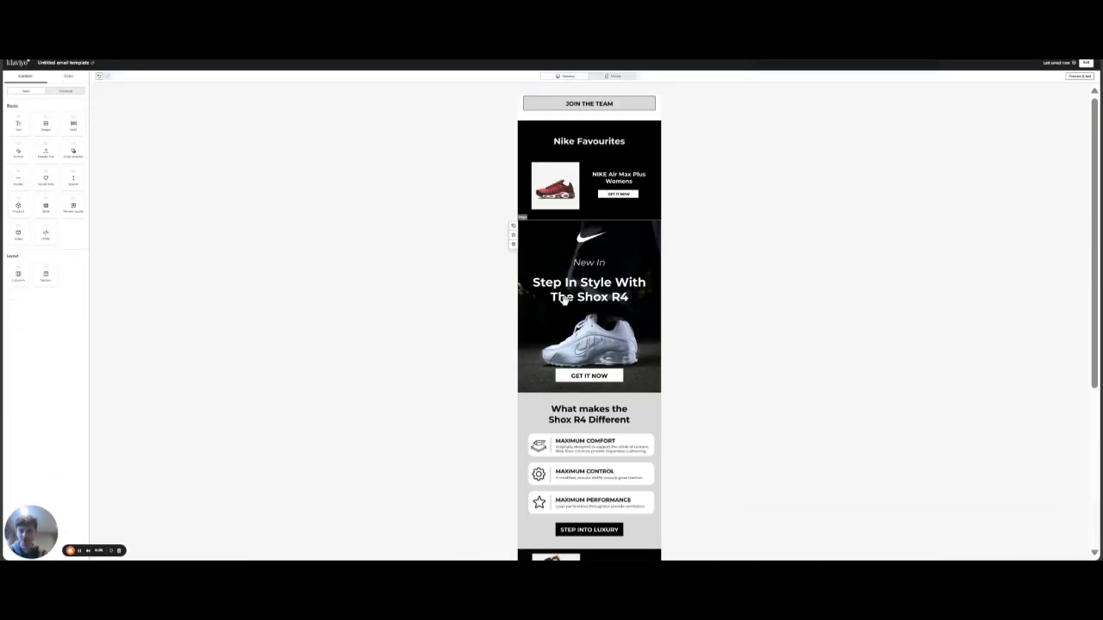
Step: Move the "Step In Style With The Shox R4" hero image to the start of the email and "Join The Team" below "Shop All"
drag(577, 298, 586, 211)
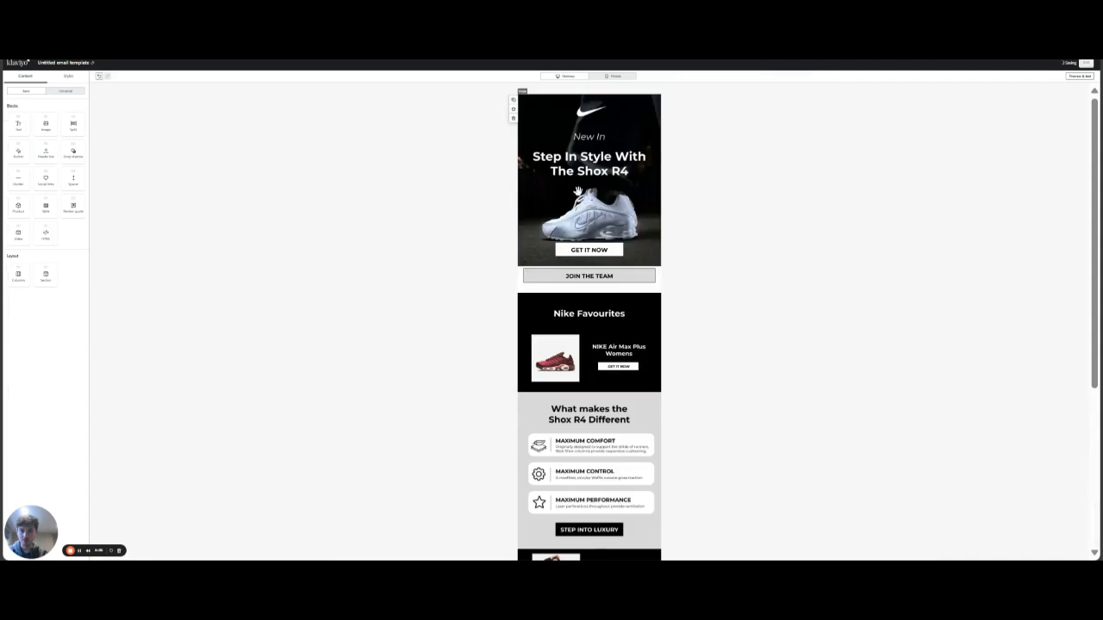
click(610, 278)
drag(610, 278, 615, 451)
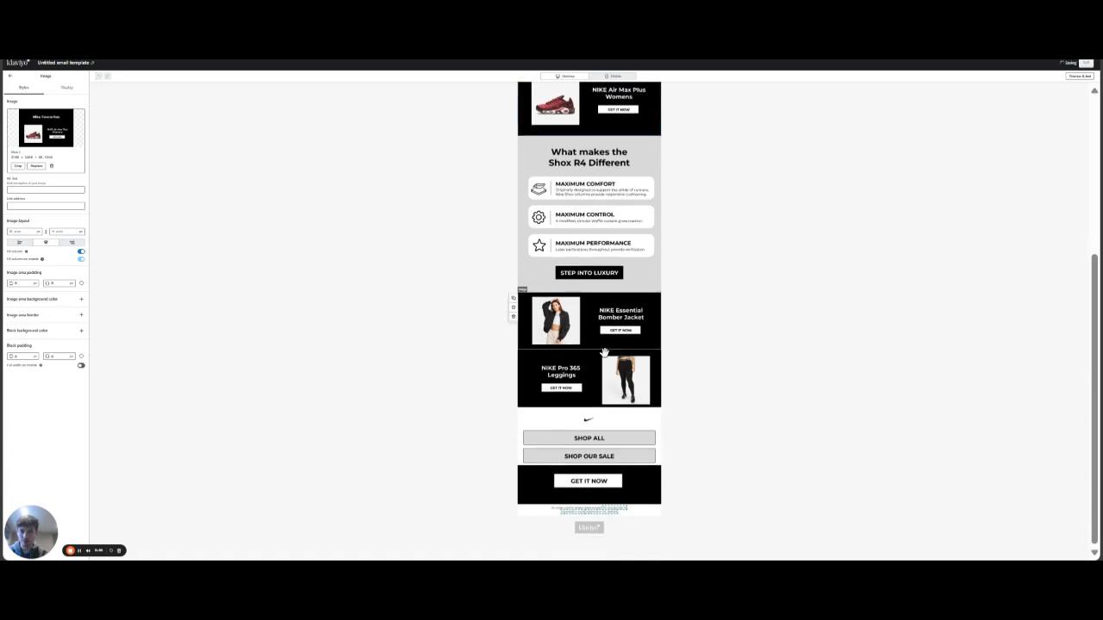
Step: Place the Nike Favourites image below the "What makes the Shox R4 Different" section, and the Pro 365 Leggings image above the Bomber Jacket
scroll(604, 351, up, 5)
scroll(605, 352, down, 3)
scroll(605, 352, down, 1)
drag(597, 293, 607, 211)
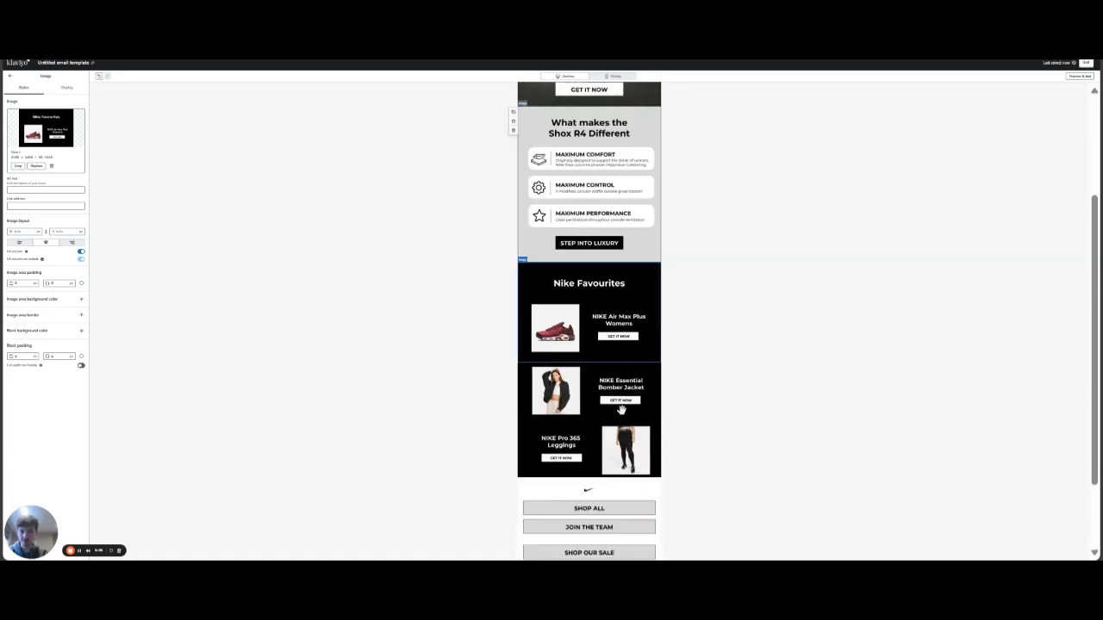
drag(618, 452, 612, 389)
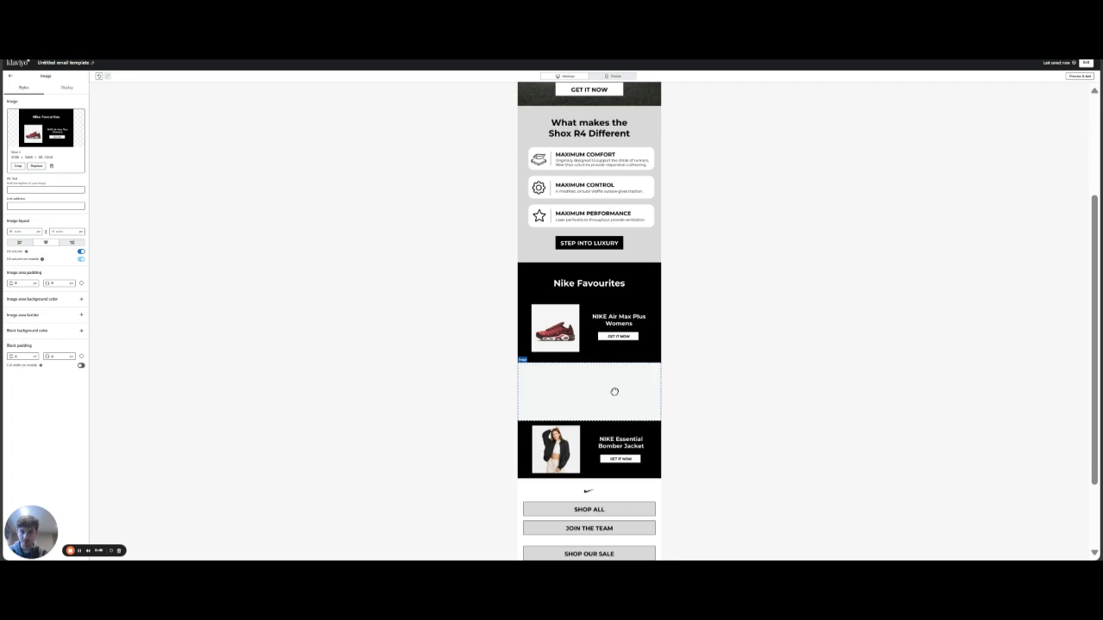
scroll(728, 381, up, 3)
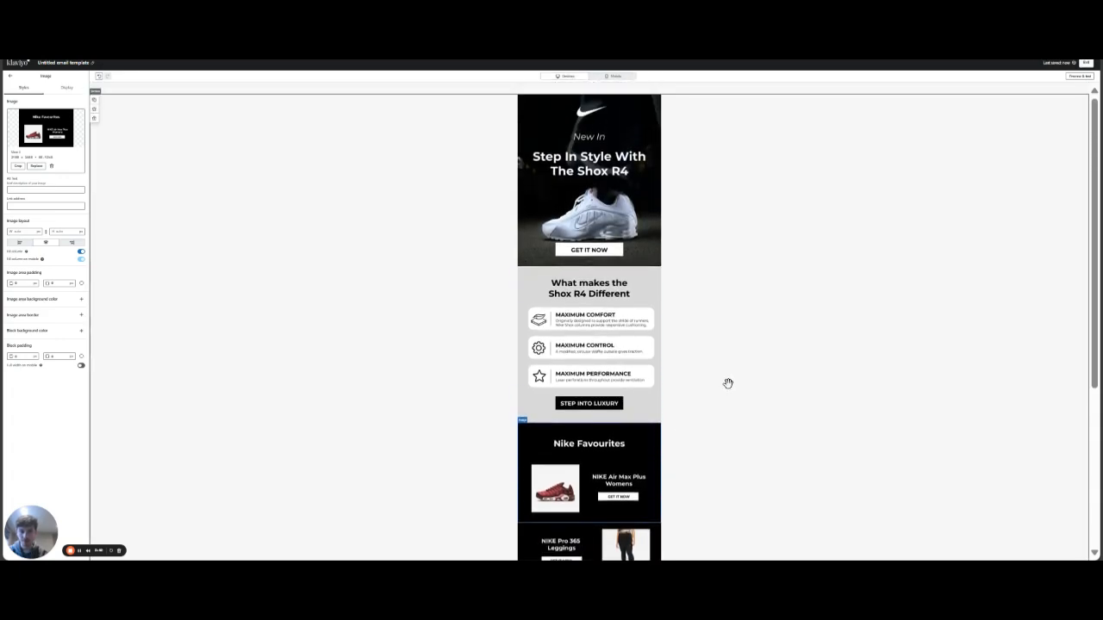
Step: Move "Shop Our Sale" above "Join The Team", and the black "Get It Now" banner directly below the Bomber Jacket image
key(ctrl+plus)
key(ctrl+plus)
key(ctrl+plus)
key(ctrl+plus)
key(ctrl+plus)
scroll(728, 384, down, 1)
scroll(728, 384, down, 10)
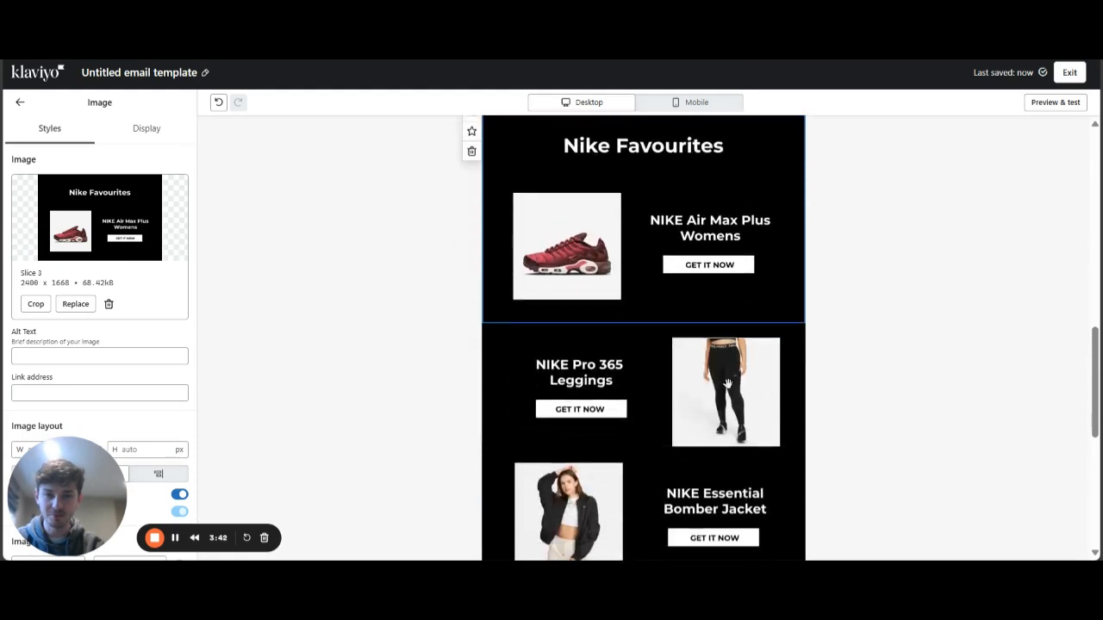
scroll(728, 383, down, 5)
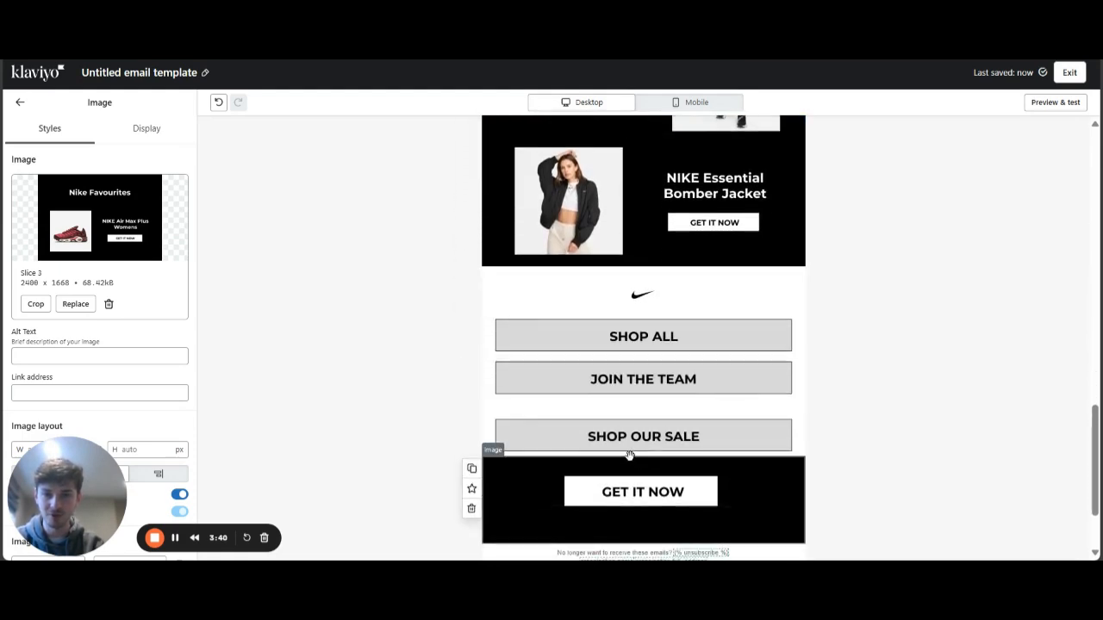
drag(632, 441, 647, 347)
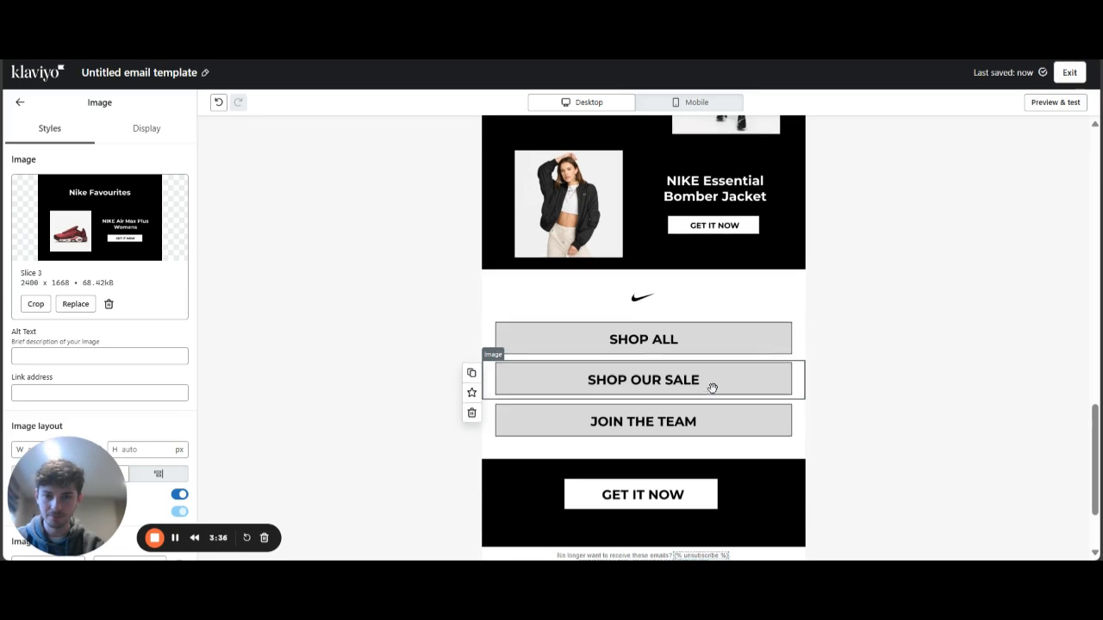
drag(598, 519, 621, 312)
scroll(569, 240, up, 10)
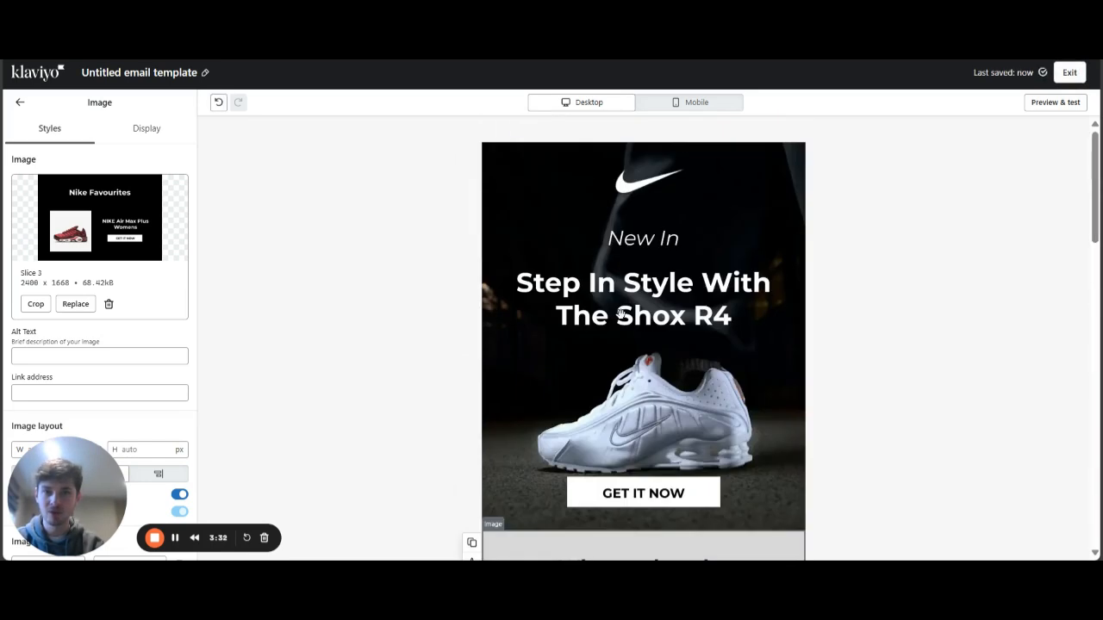
Step: Set the hero image's alt text to "nEW IN" and open its link address for editing
click(554, 222)
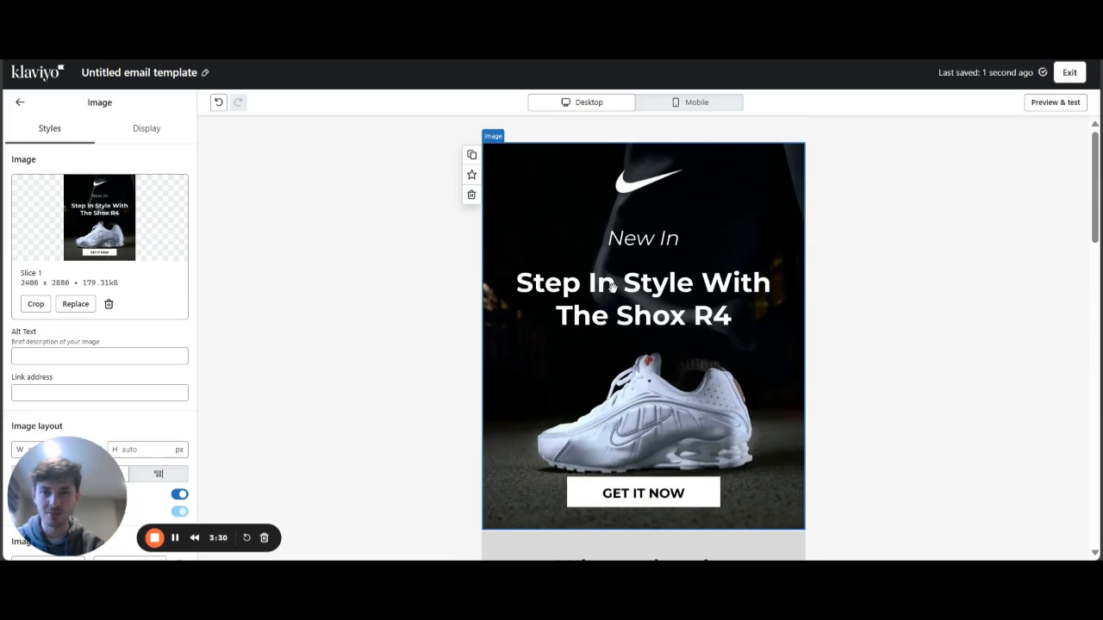
click(43, 355)
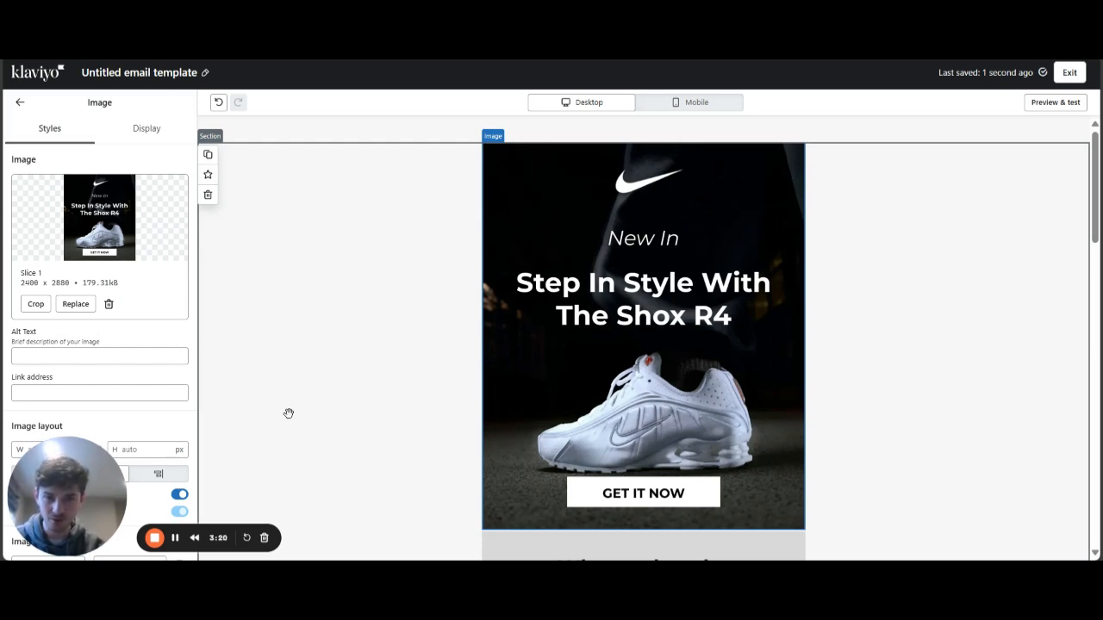
click(150, 352)
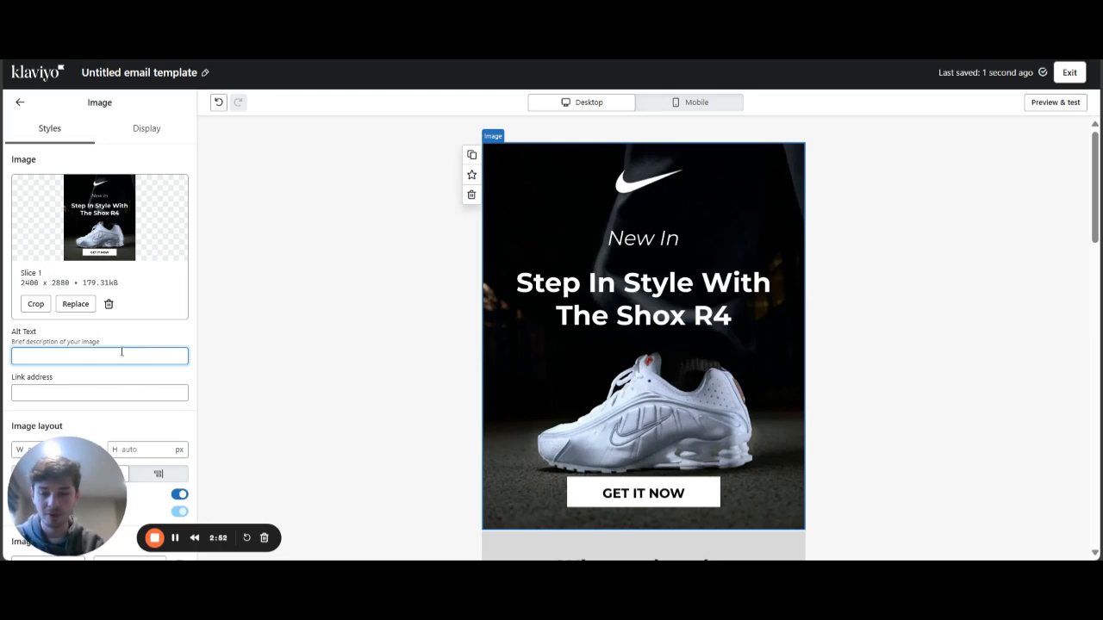
text(EW IN)
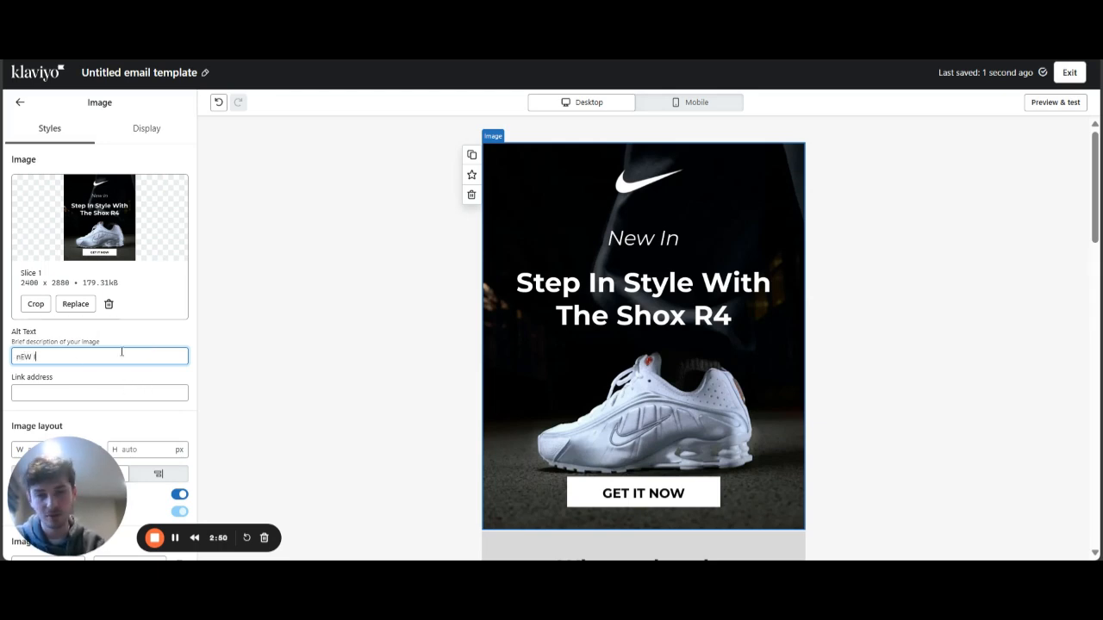
scroll(123, 353, down, 1)
scroll(485, 347, down, 2)
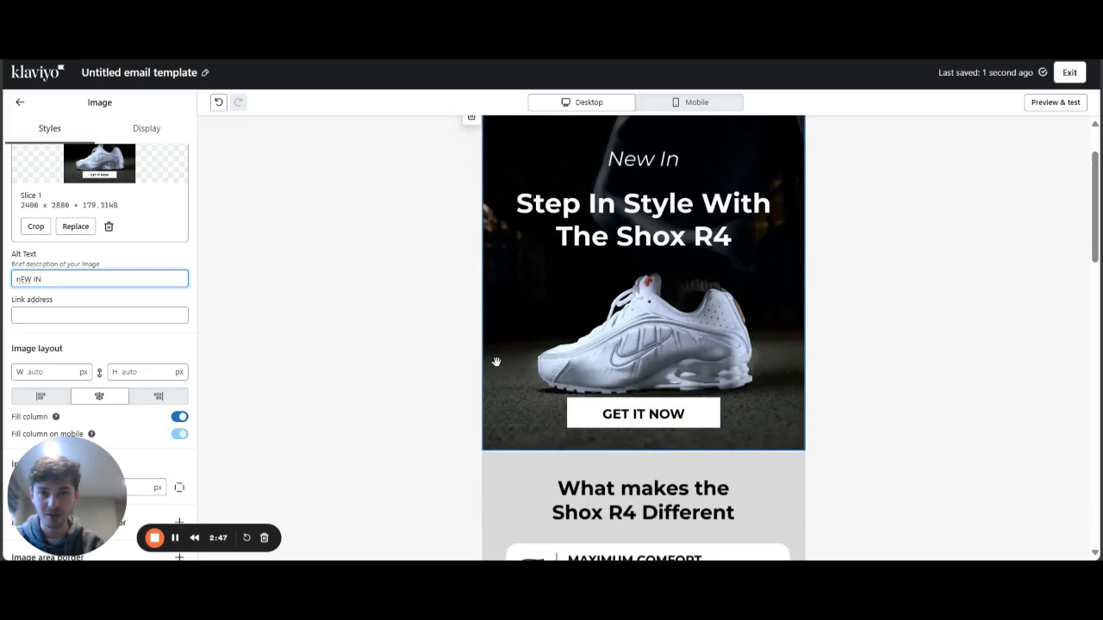
scroll(492, 357, up, 2)
click(63, 311)
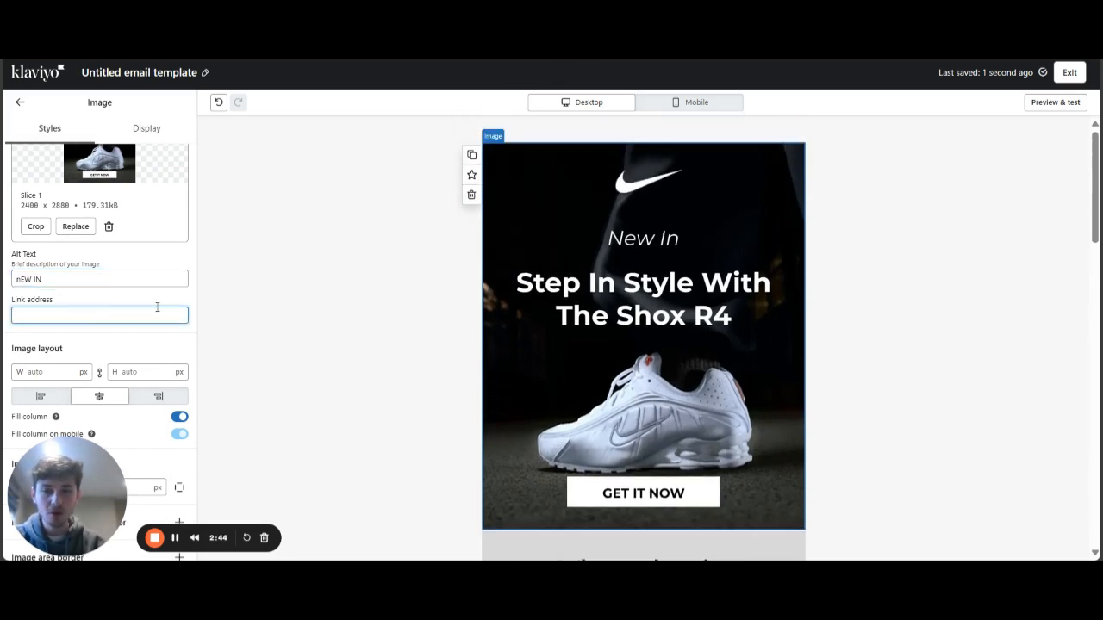
Step: Look over the image blocks down the email, from the Shox R4 features to the product images and buttons
scroll(291, 322, down, 1)
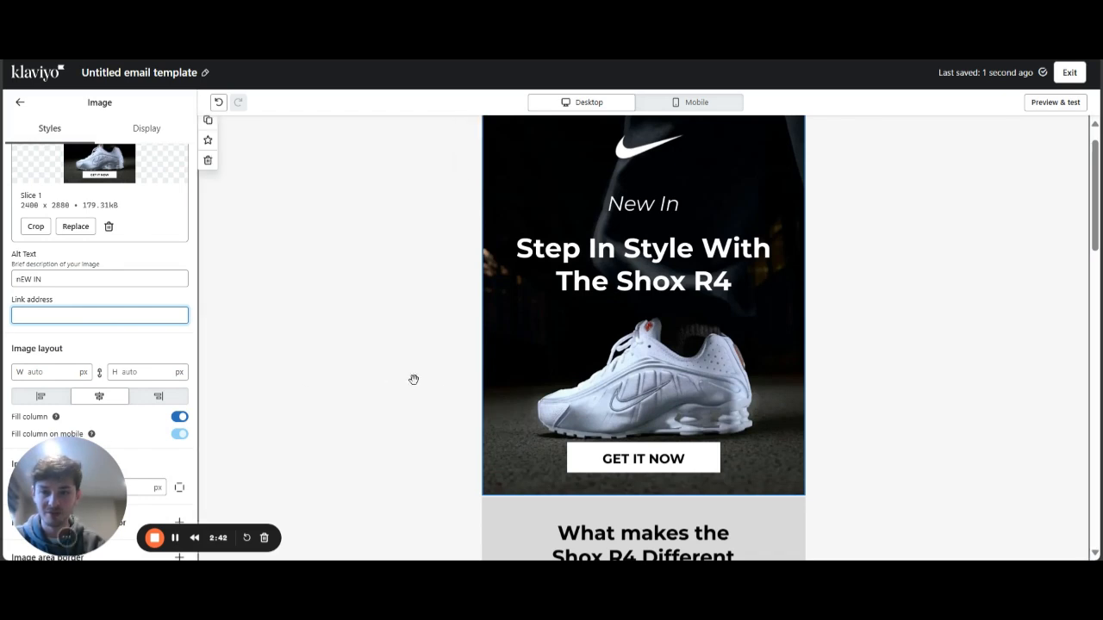
scroll(443, 394, down, 5)
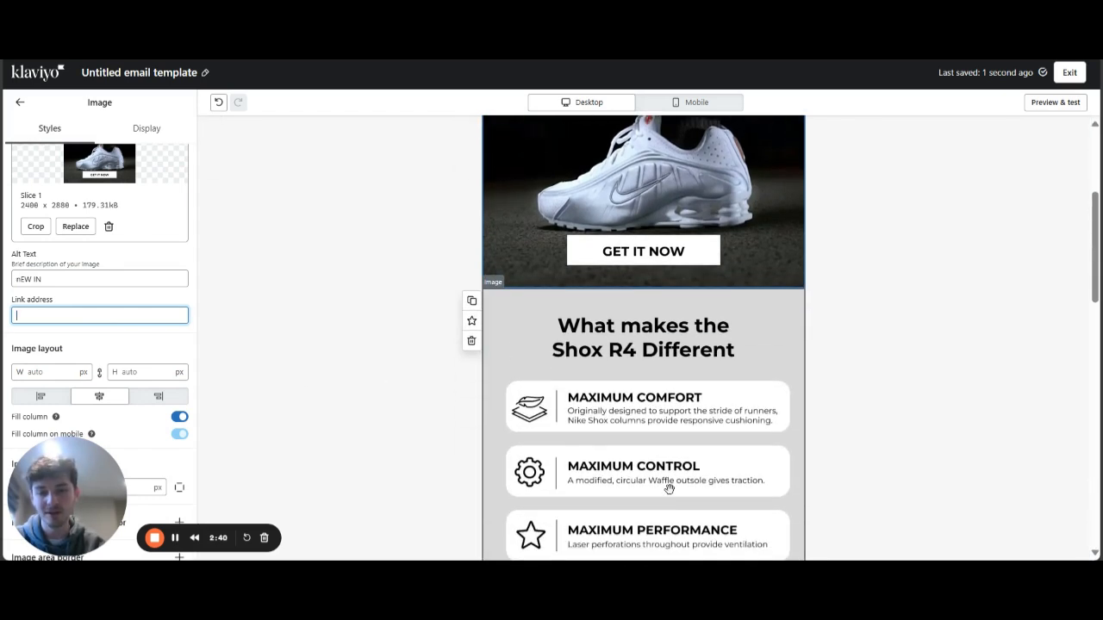
scroll(670, 488, down, 4)
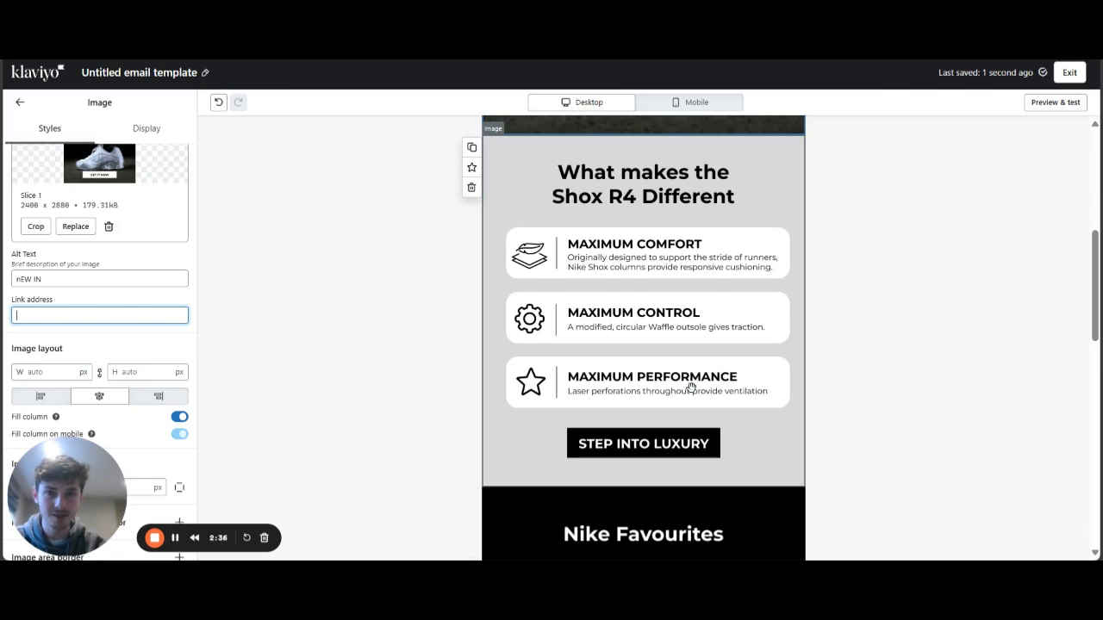
scroll(690, 387, down, 10)
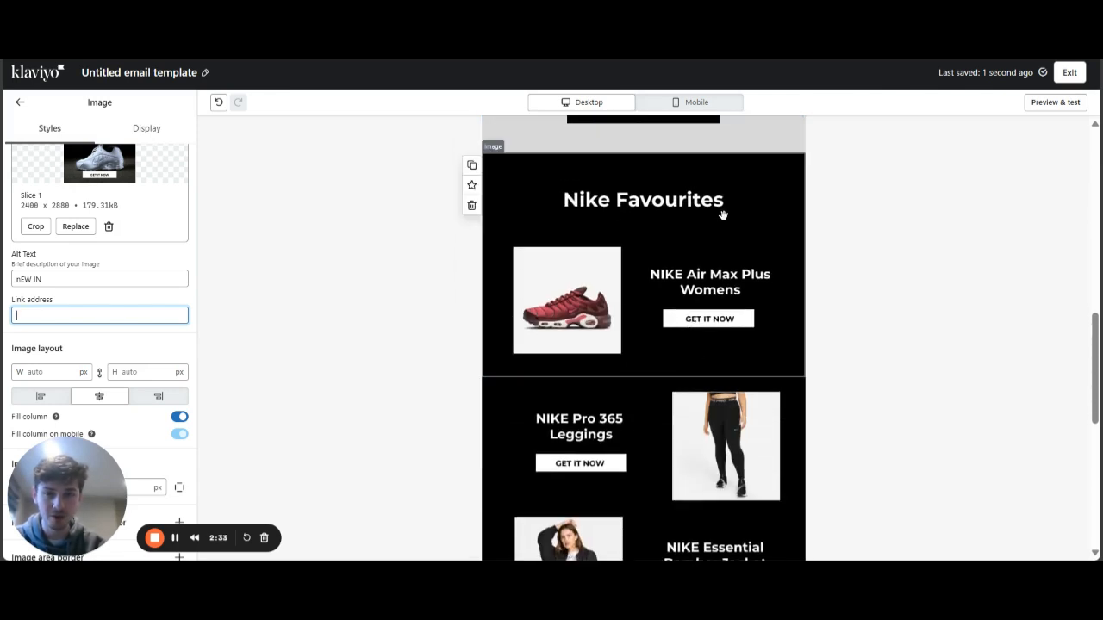
scroll(645, 382, down, 3)
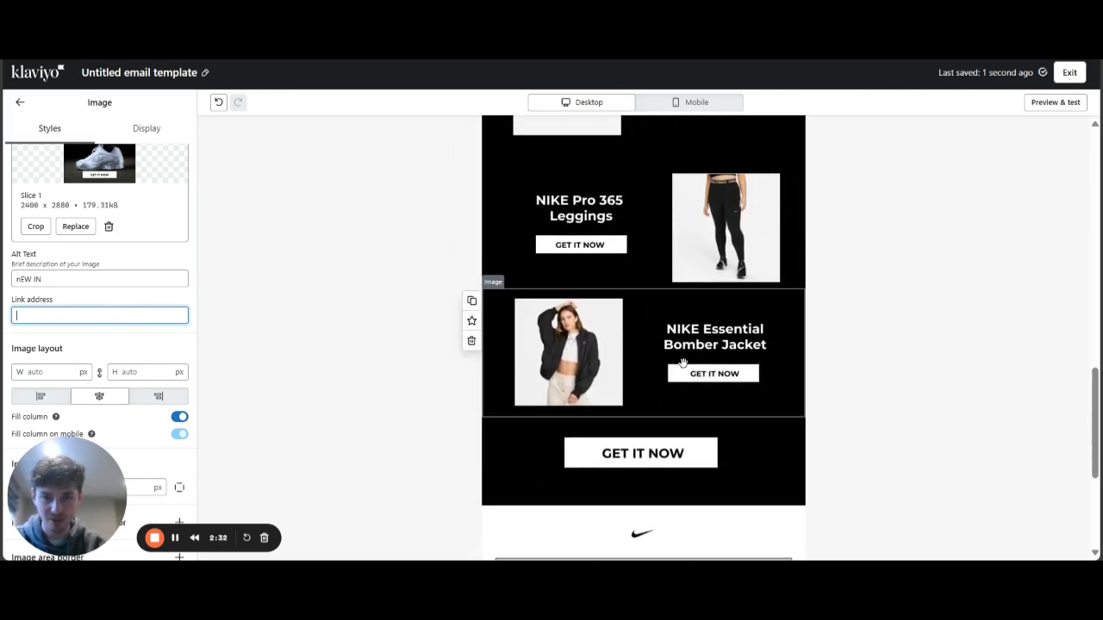
scroll(625, 362, up, 20)
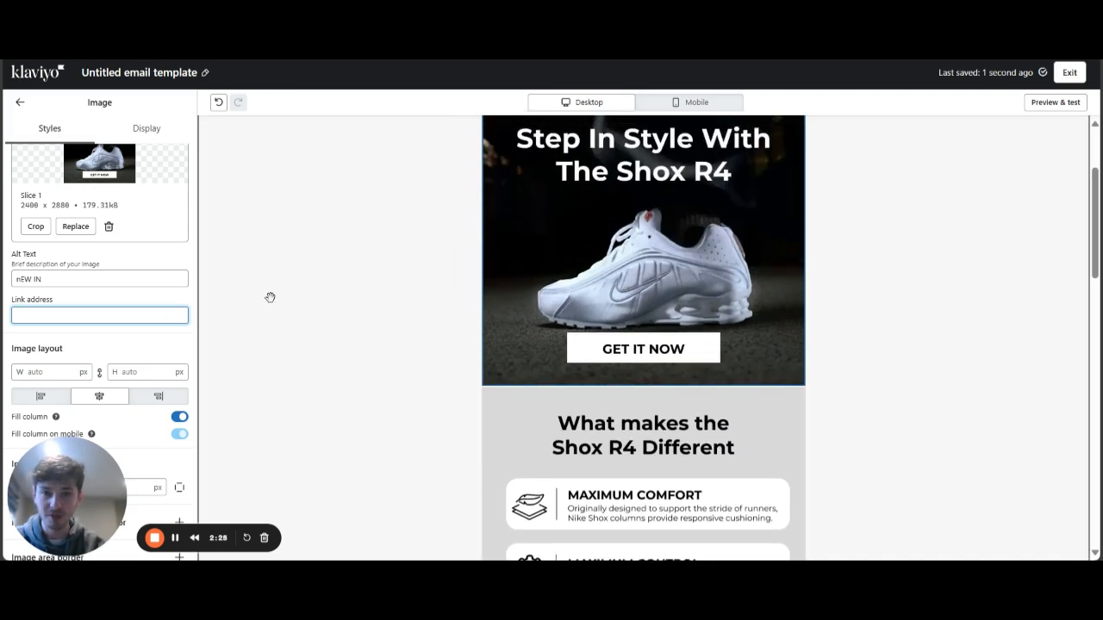
scroll(497, 338, down, 20)
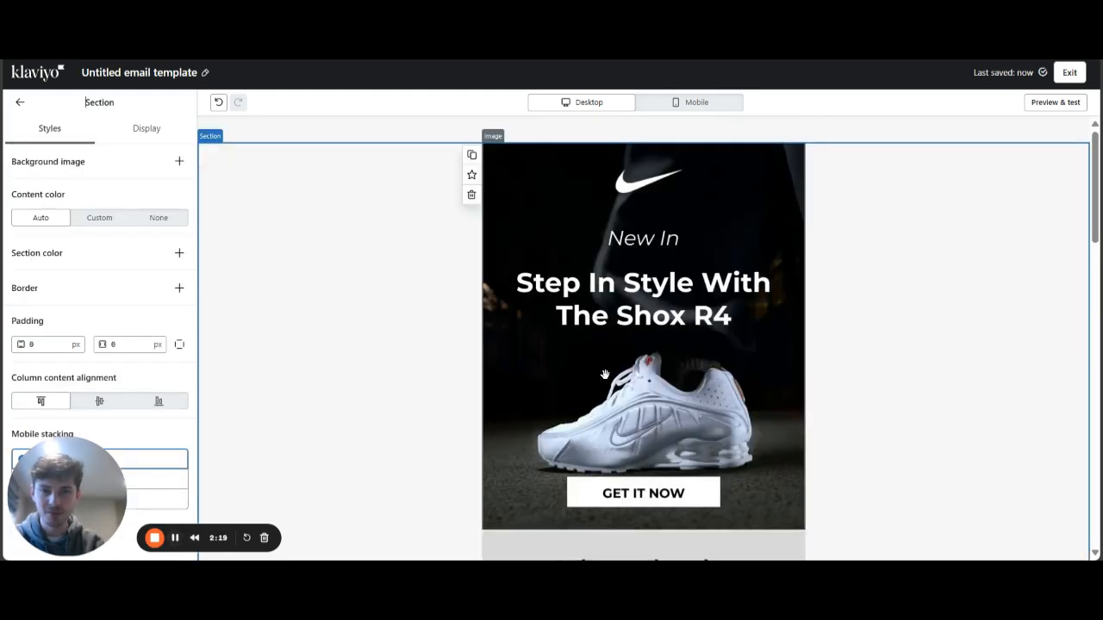
Step: Check the alt text and link address of the hero, Shox R4 features, Nike Favourites and Pro 365 Leggings images
click(604, 374)
scroll(605, 374, down, 1)
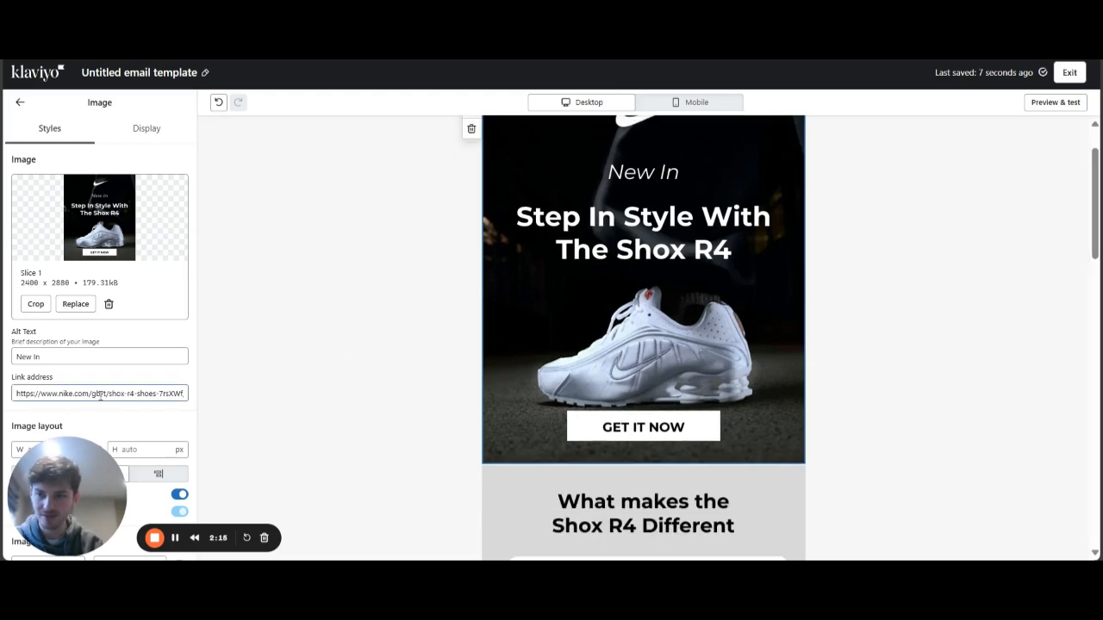
scroll(650, 395, down, 2)
click(650, 396)
scroll(648, 398, down, 5)
click(598, 414)
scroll(625, 423, down, 3)
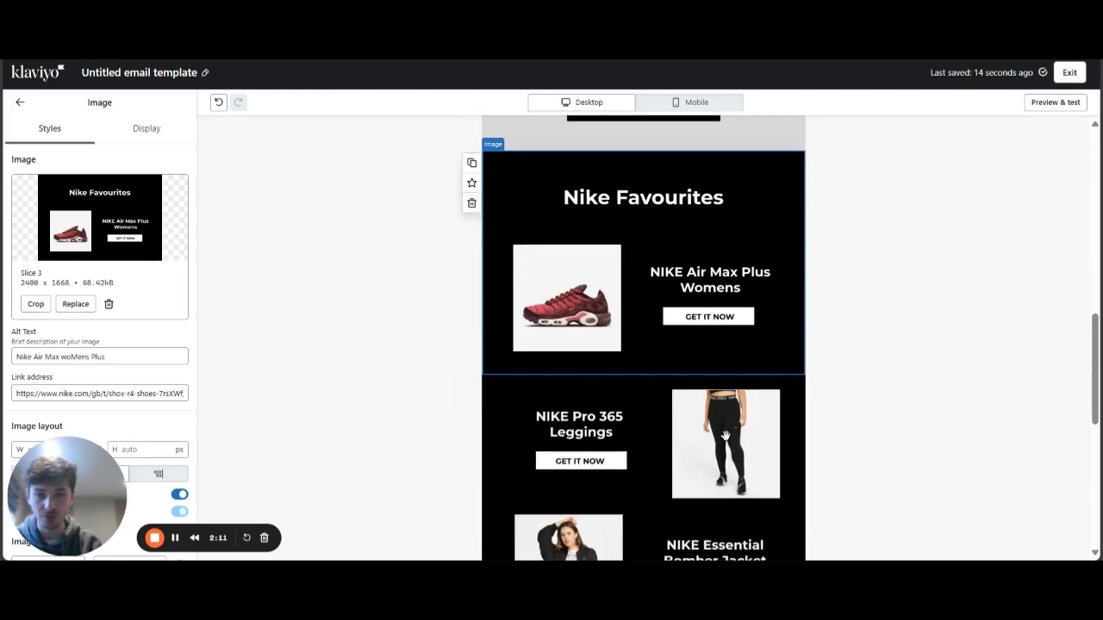
click(651, 440)
scroll(650, 440, down, 1)
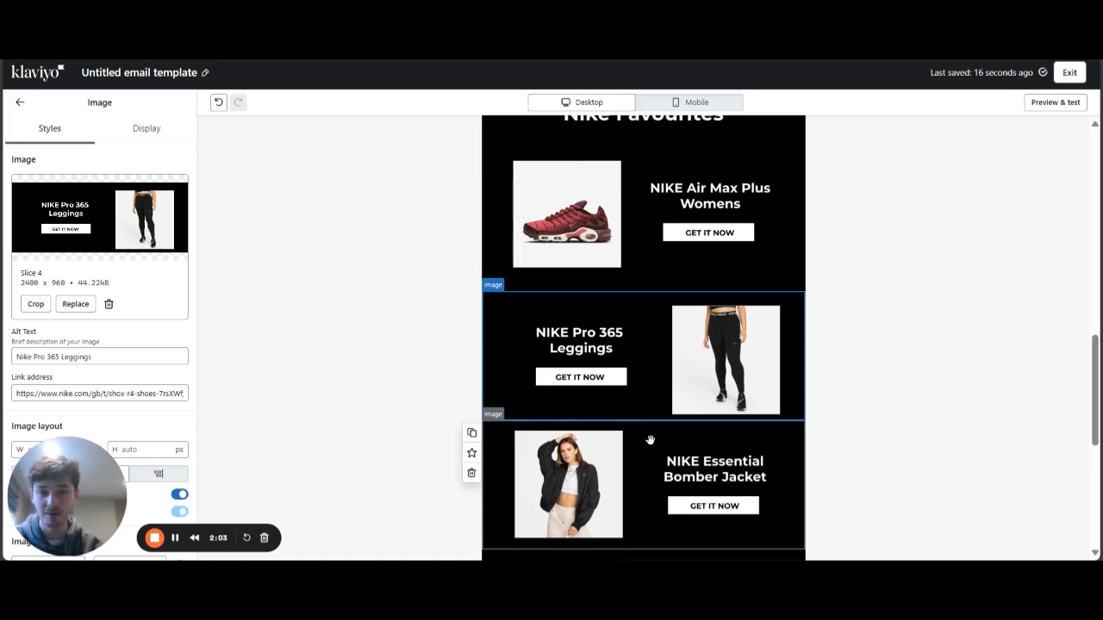
Step: Check the alt text and link address of the Bomber Jacket, "Get It Now" and "Join The Team" images
scroll(651, 440, down, 1)
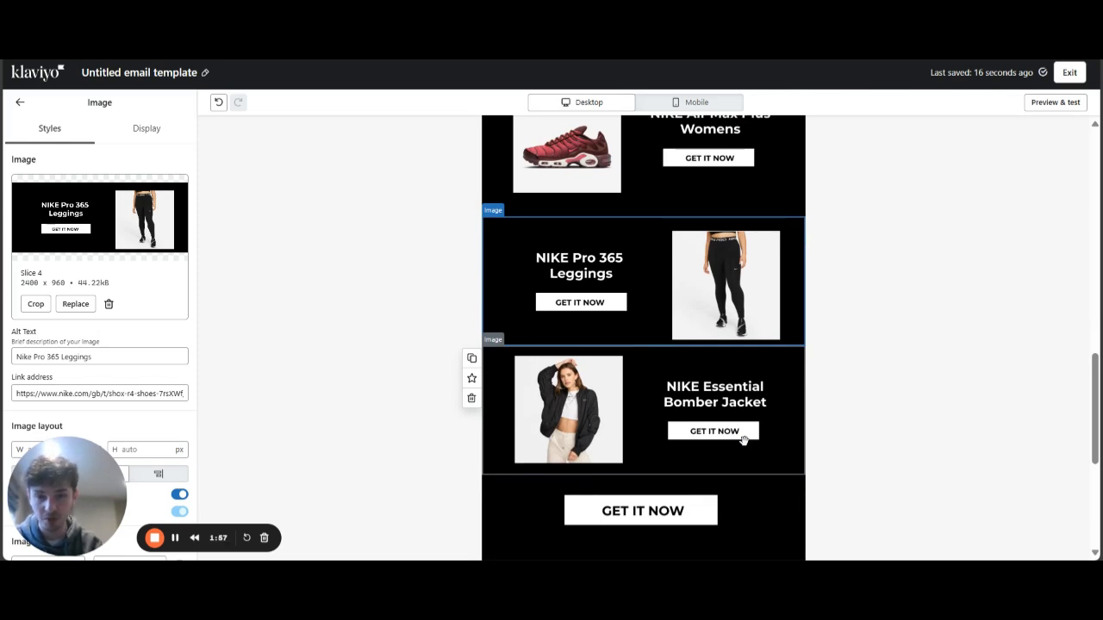
click(683, 441)
scroll(684, 440, down, 2)
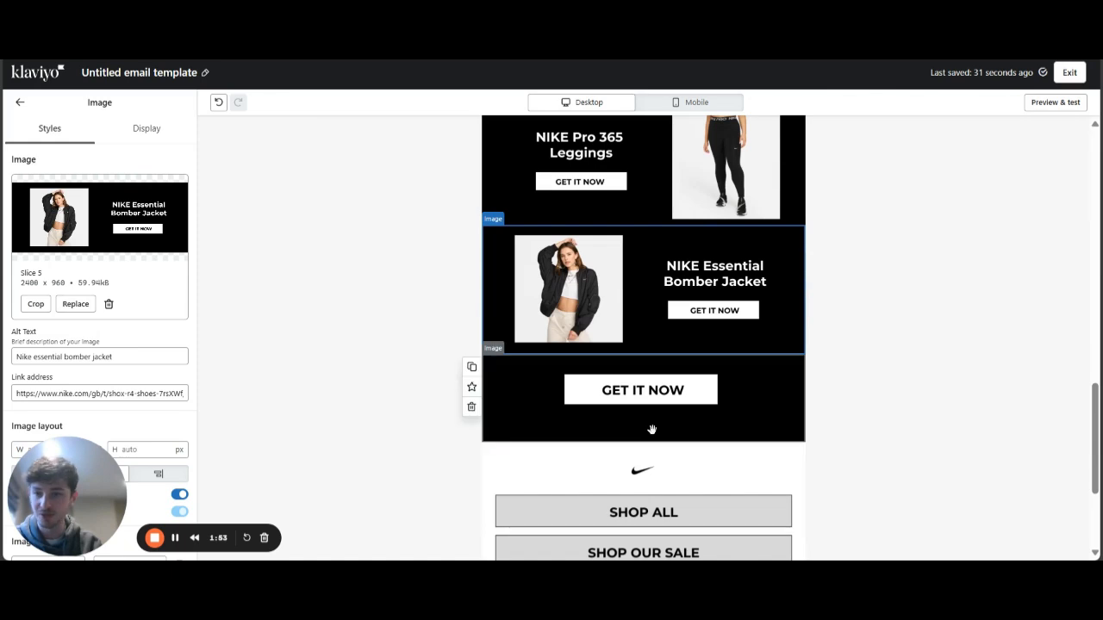
click(653, 426)
scroll(652, 428, down, 1)
scroll(652, 428, down, 1)
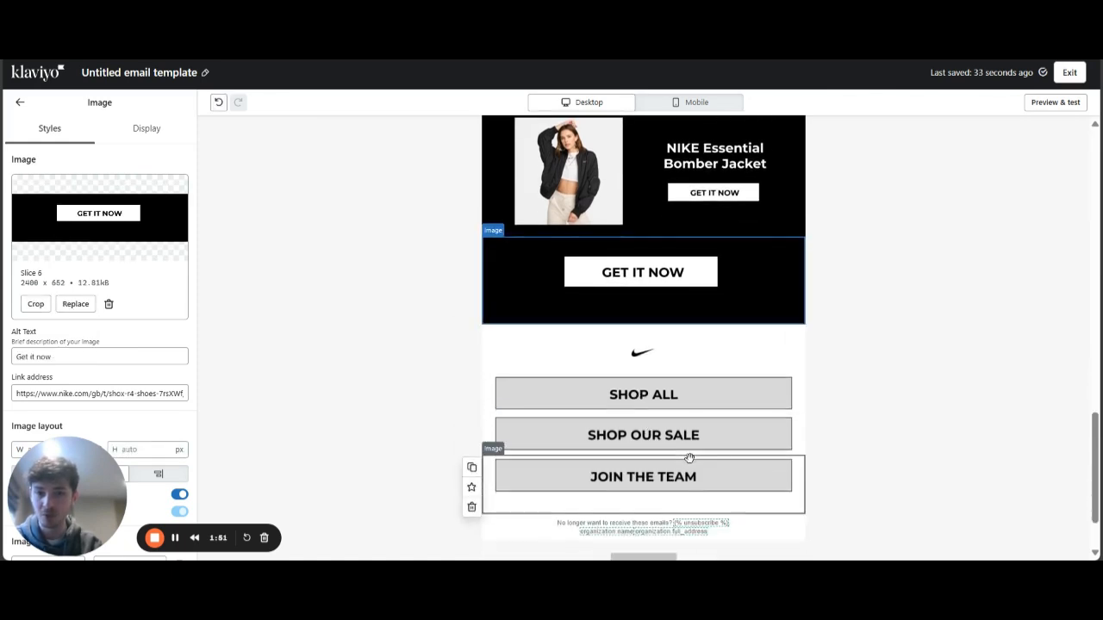
scroll(690, 457, down, 1)
click(647, 466)
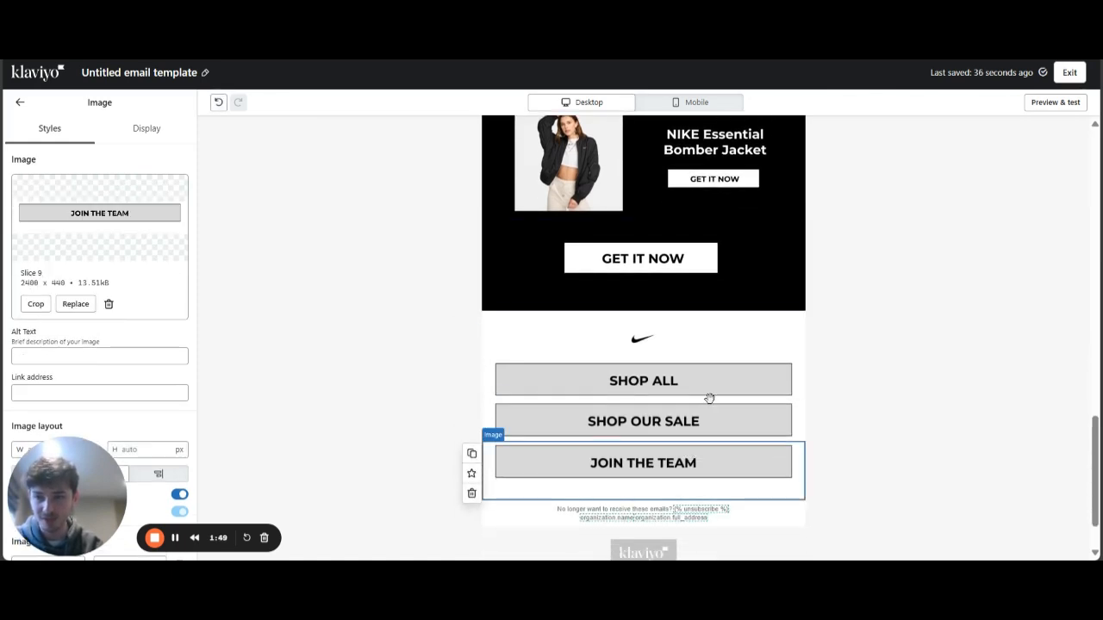
Step: Recheck the hero image's alt text and link, preview the email in desktop view and close the preview
scroll(724, 380, up, 1)
scroll(725, 380, up, 20)
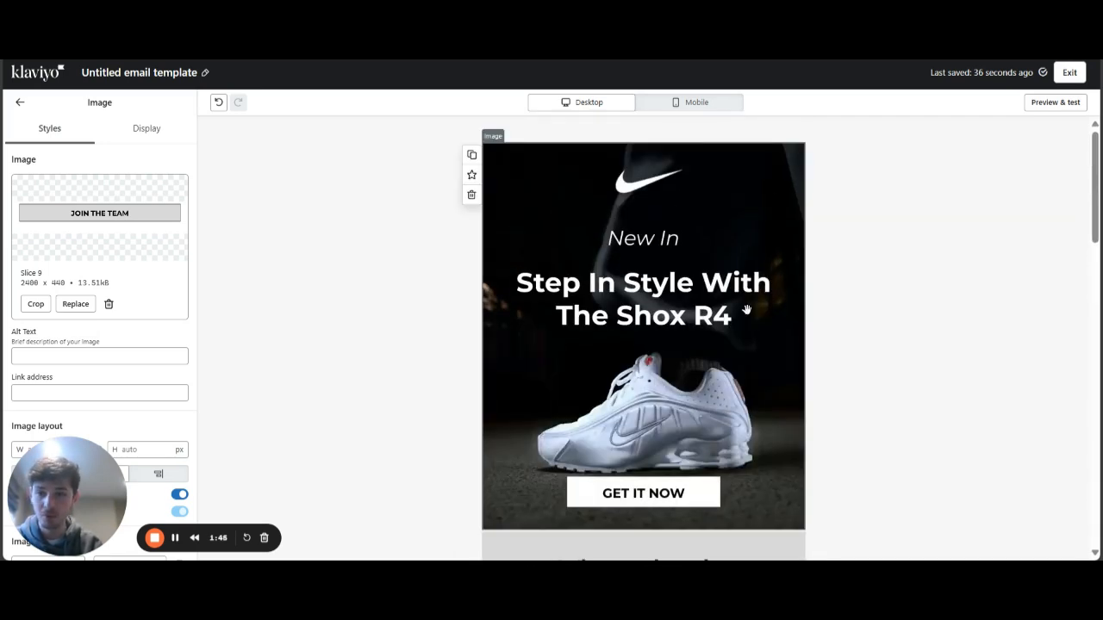
click(746, 310)
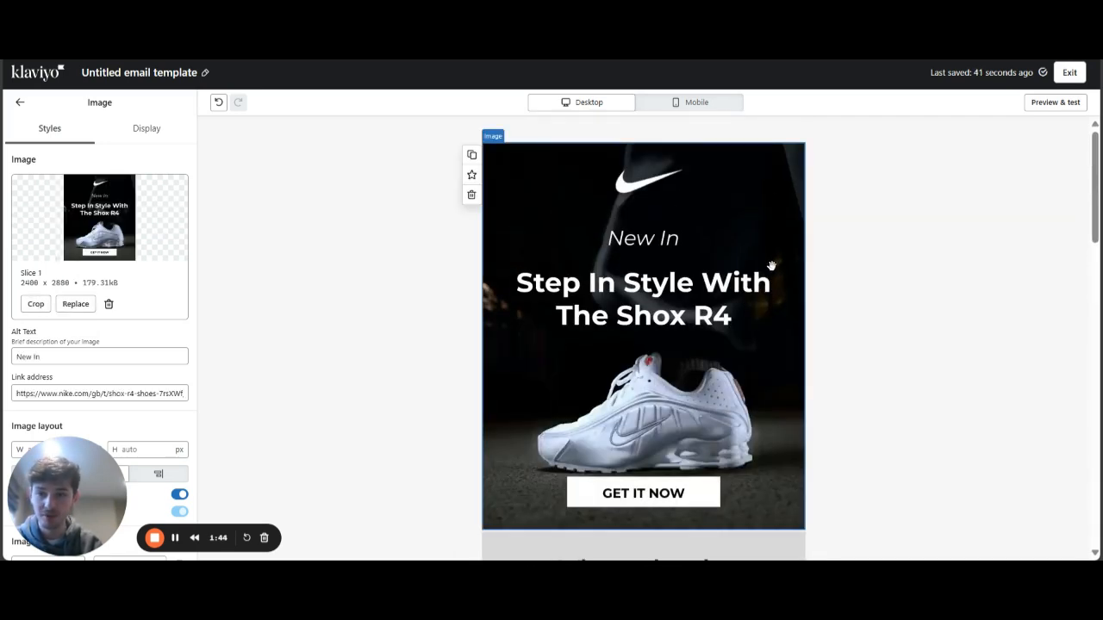
click(1051, 107)
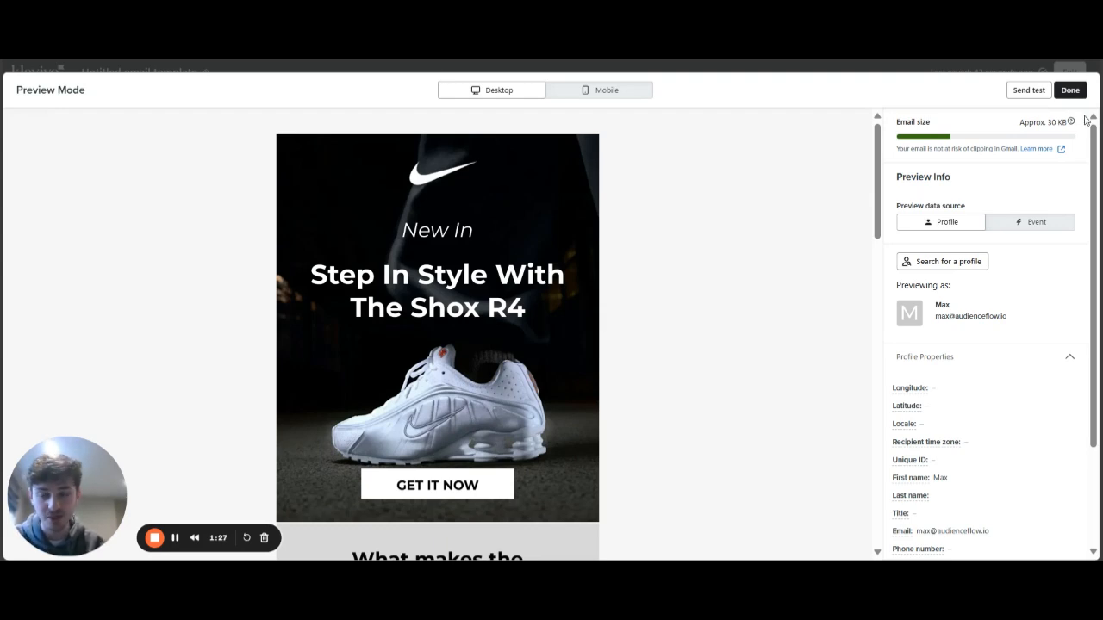
click(1070, 90)
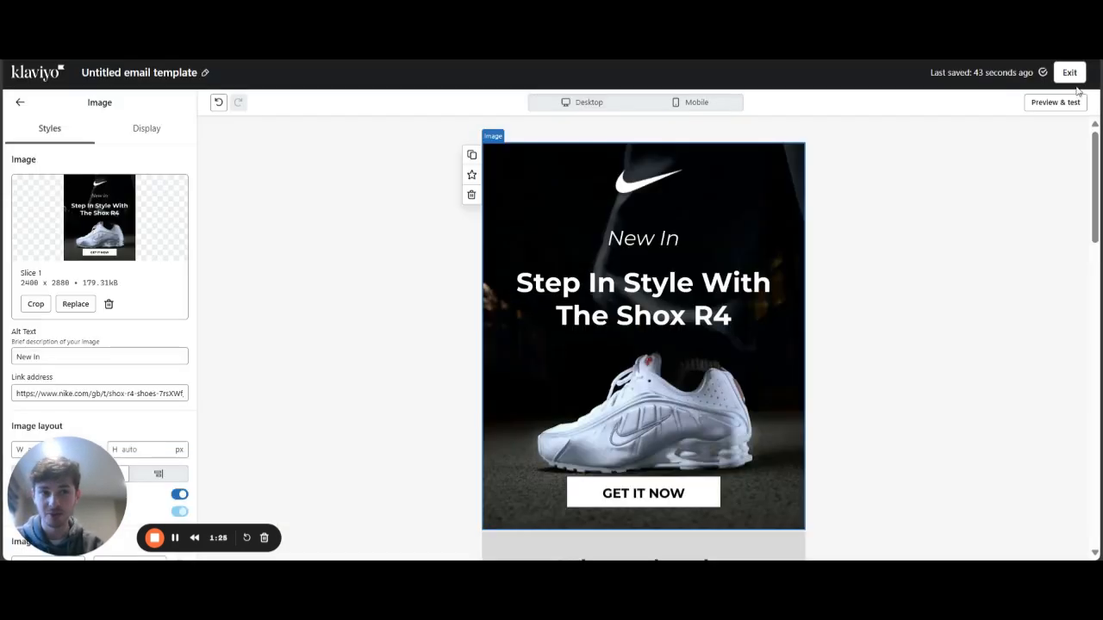
Step: Exit the template editor and open the Campaigns list
click(1070, 73)
click(73, 164)
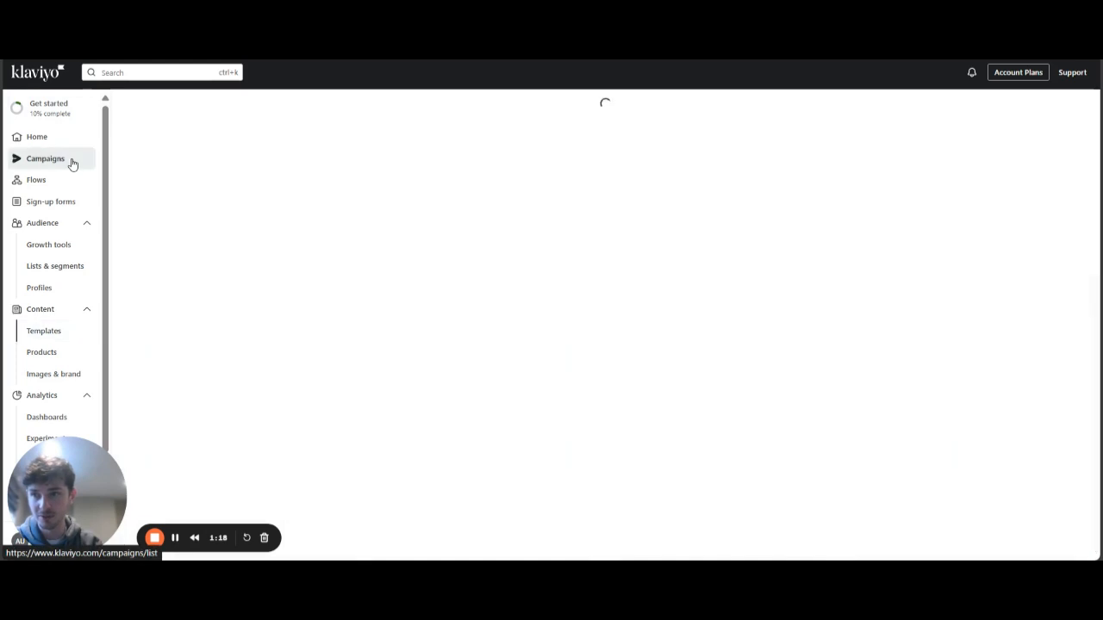